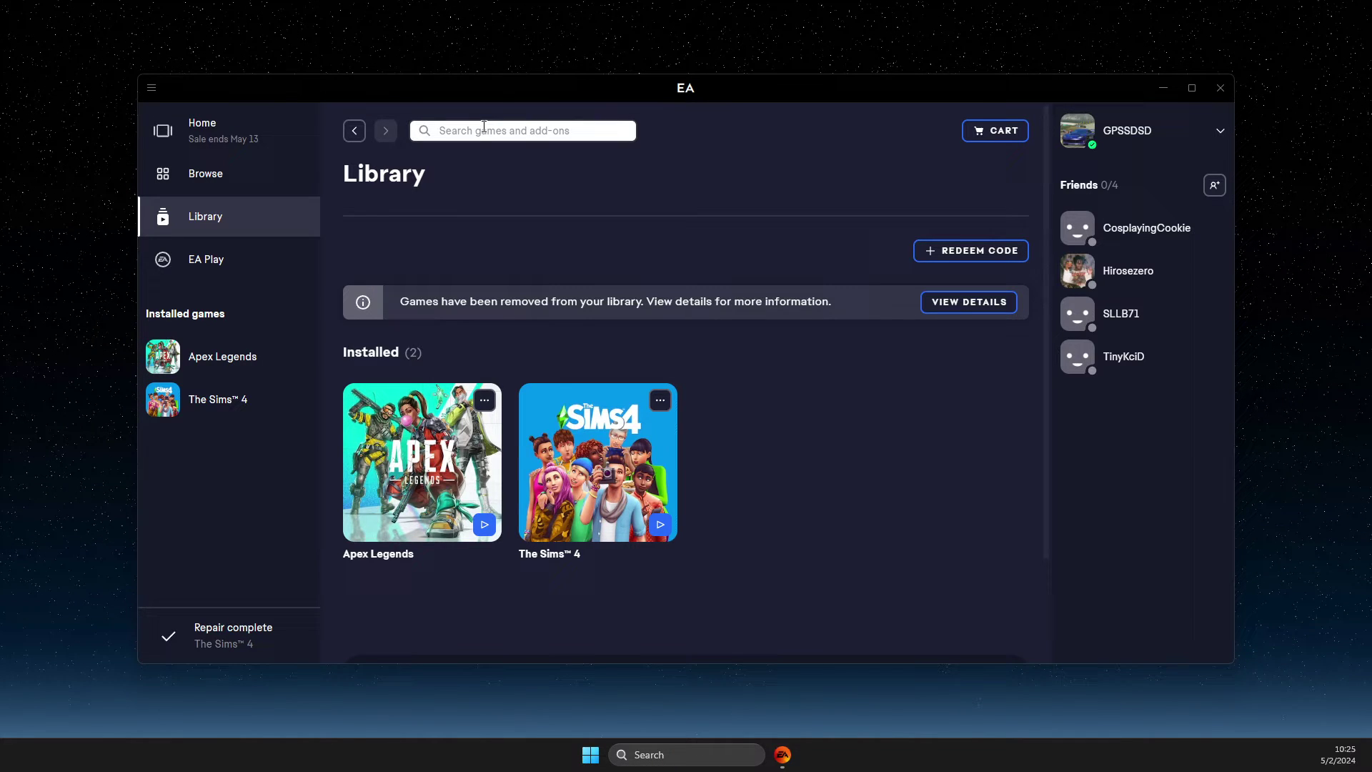
Close the EA app window and open Task Manager.
click(1220, 88)
click(729, 754)
text(Task Manager)
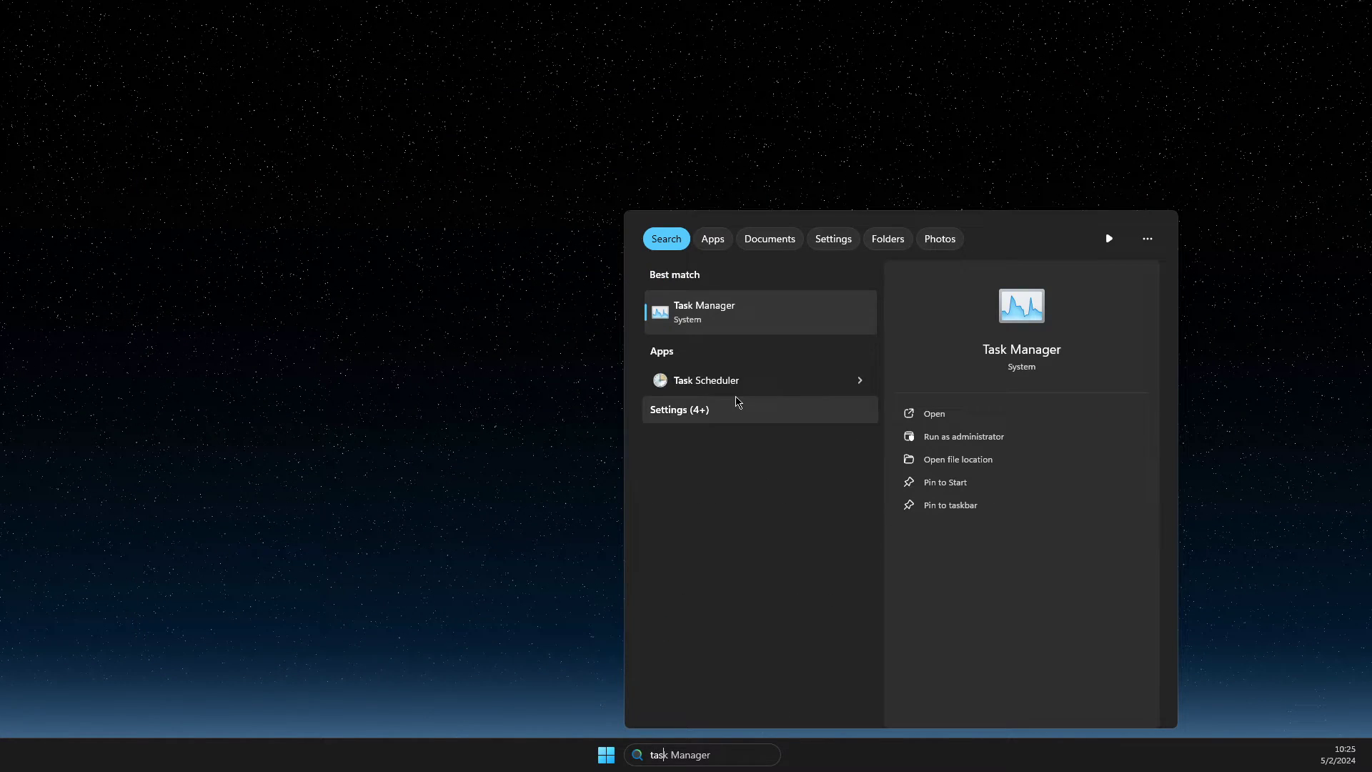
click(704, 322)
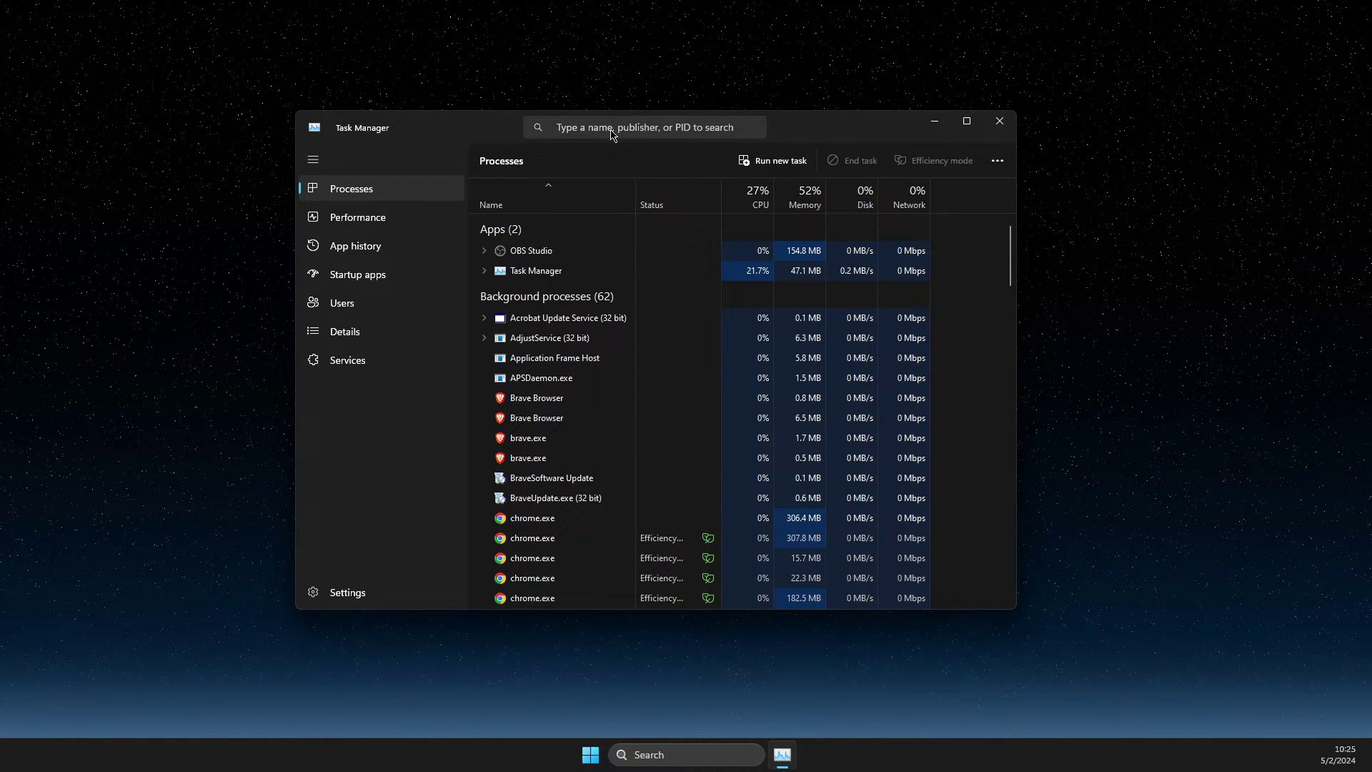
Filter the running processes by "ea", end the EA and EA Background Service tasks, and close Task Manager.
click(616, 129)
text(ea)
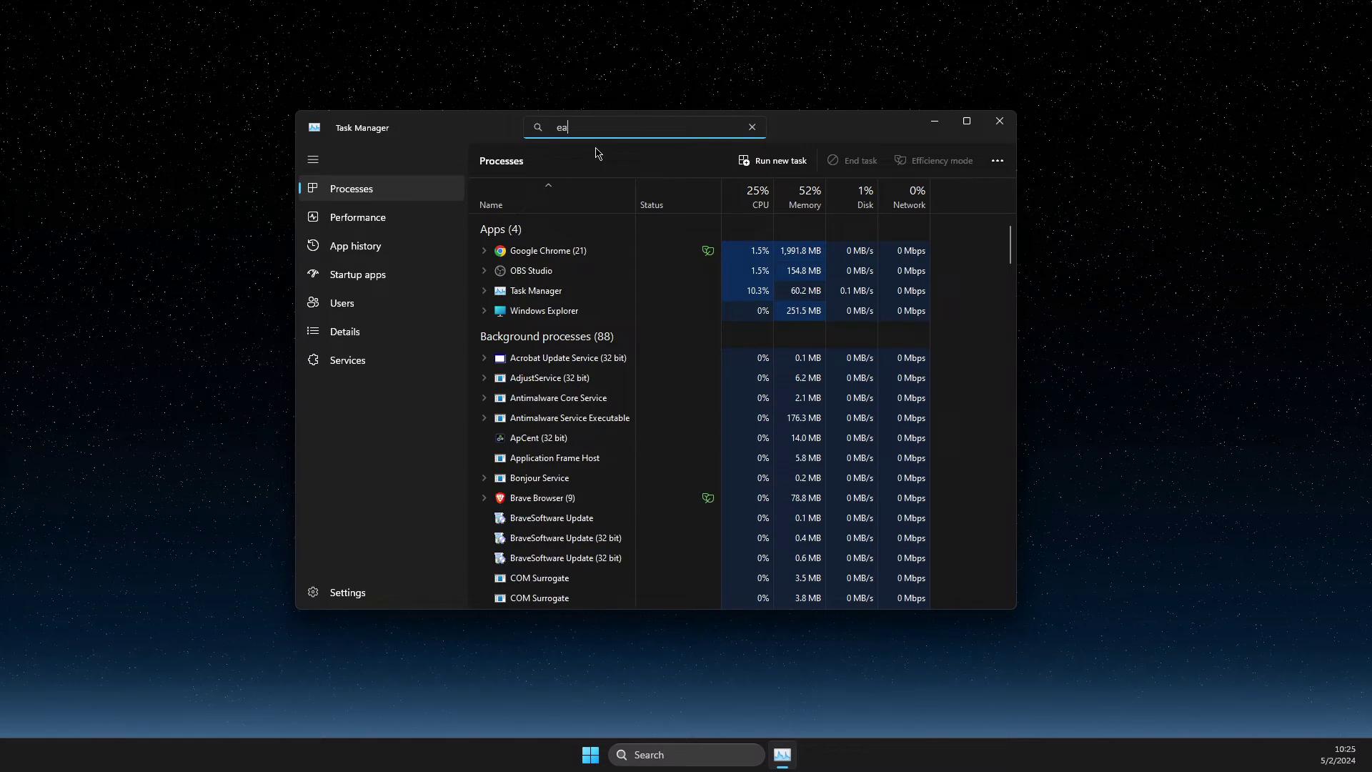
right_click(514, 379)
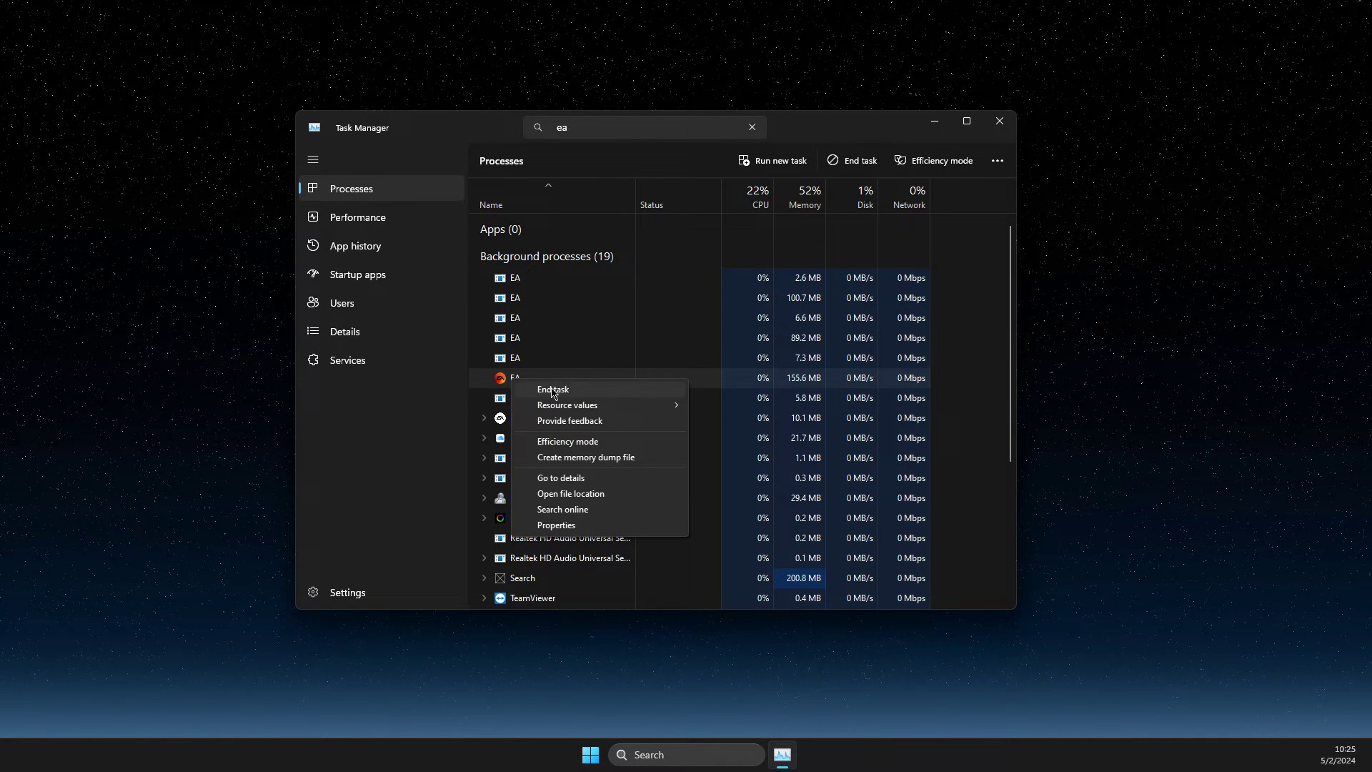
click(554, 389)
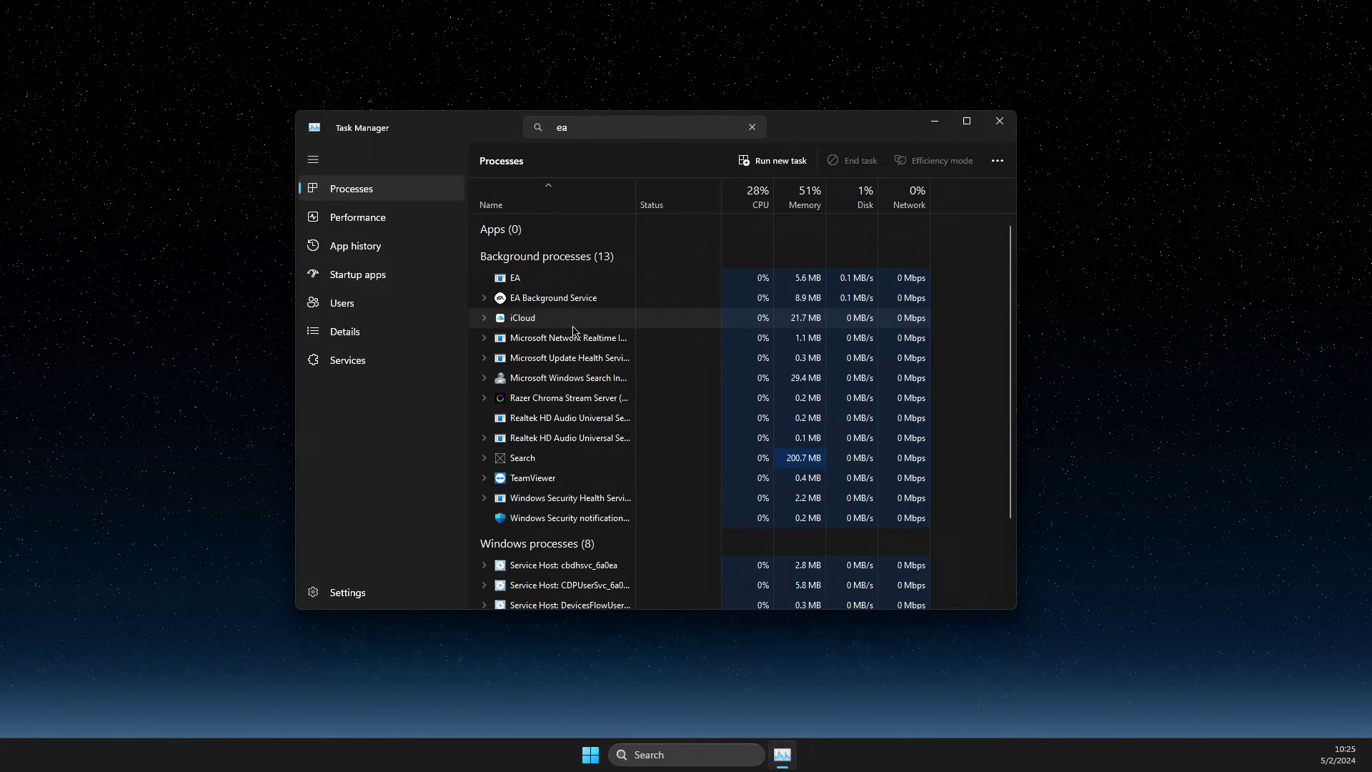
right_click(550, 280)
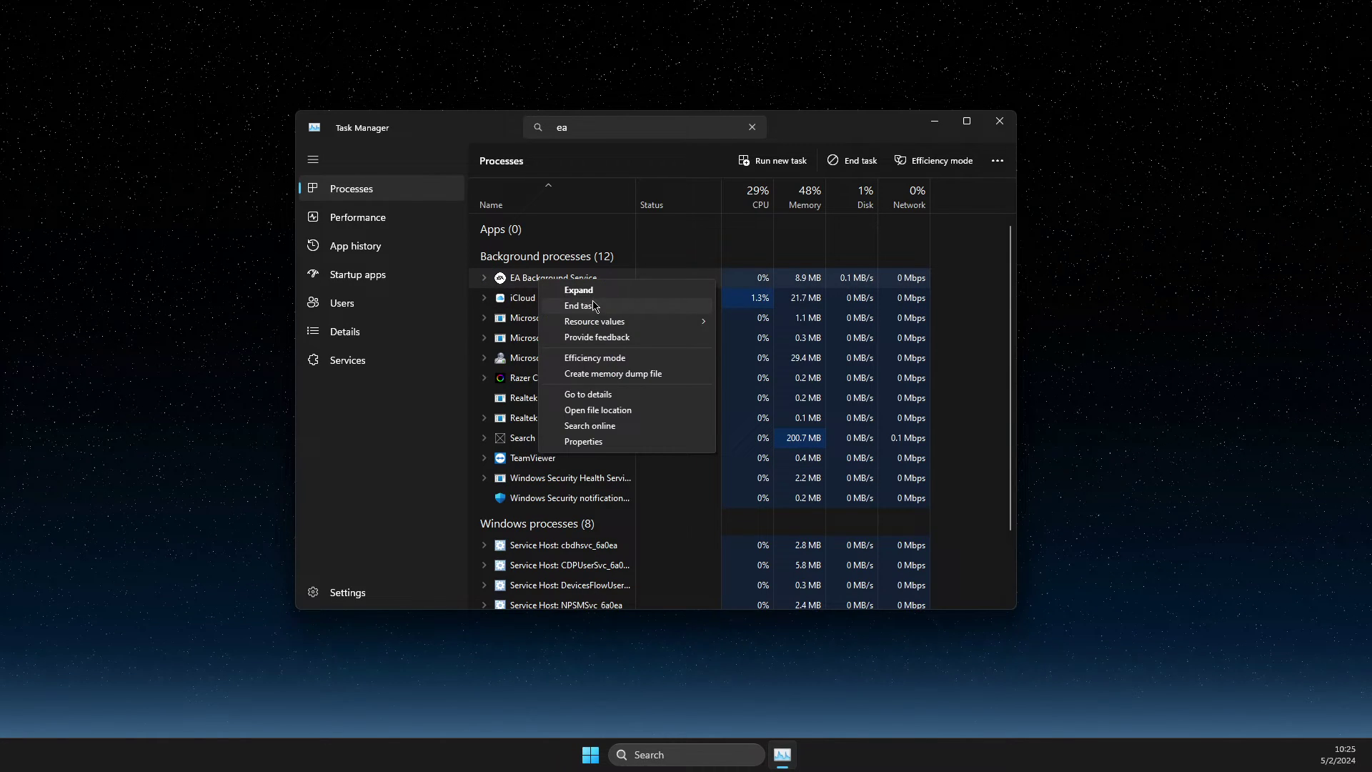
click(595, 304)
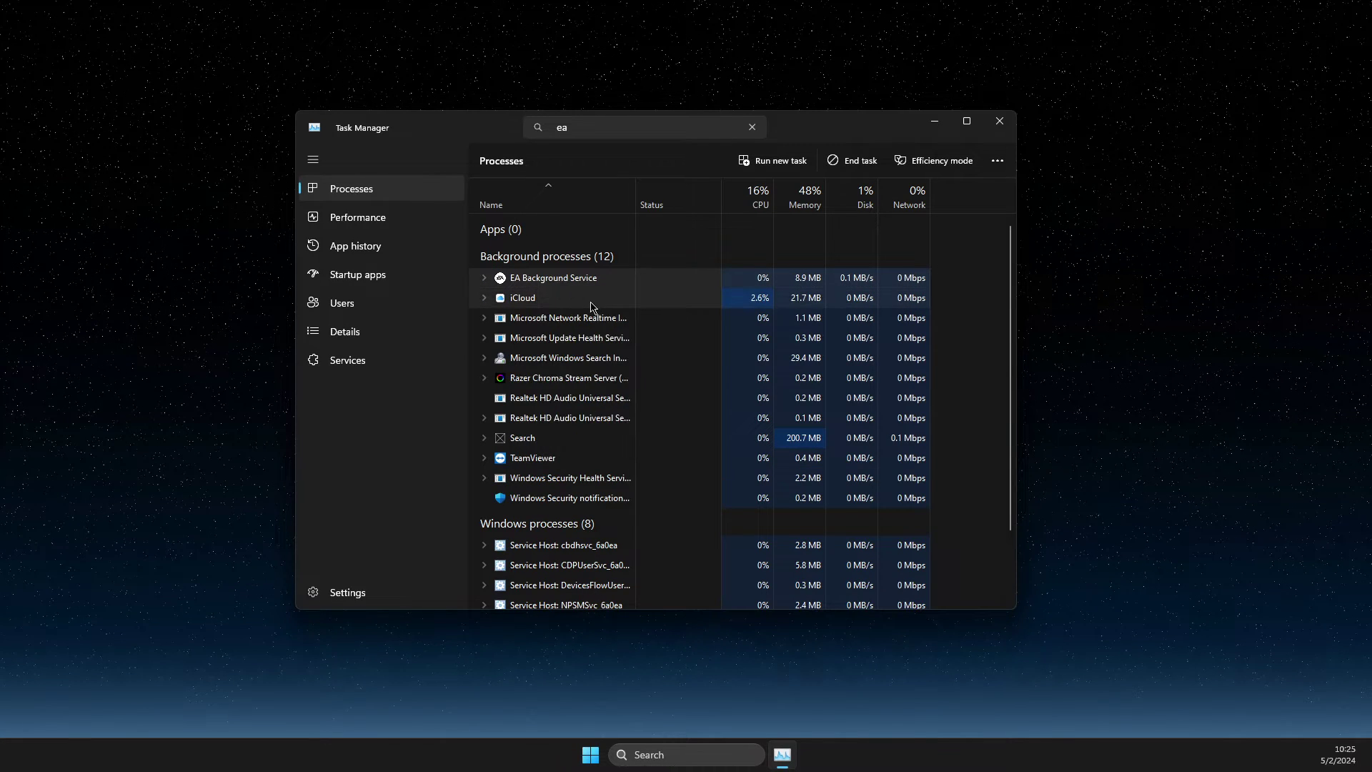
click(999, 123)
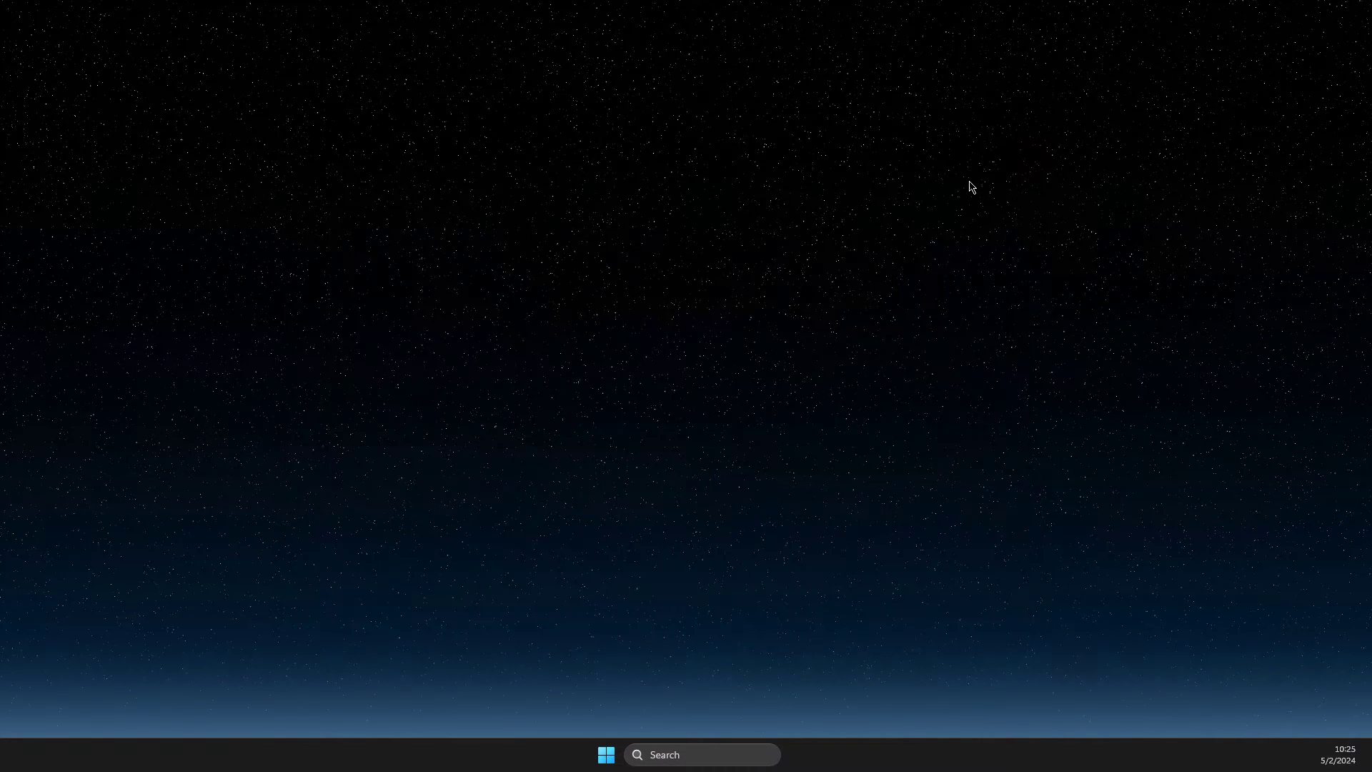
Search Windows for "ea" and open the file location of the EA app's shortcut.
click(684, 755)
text(ea)
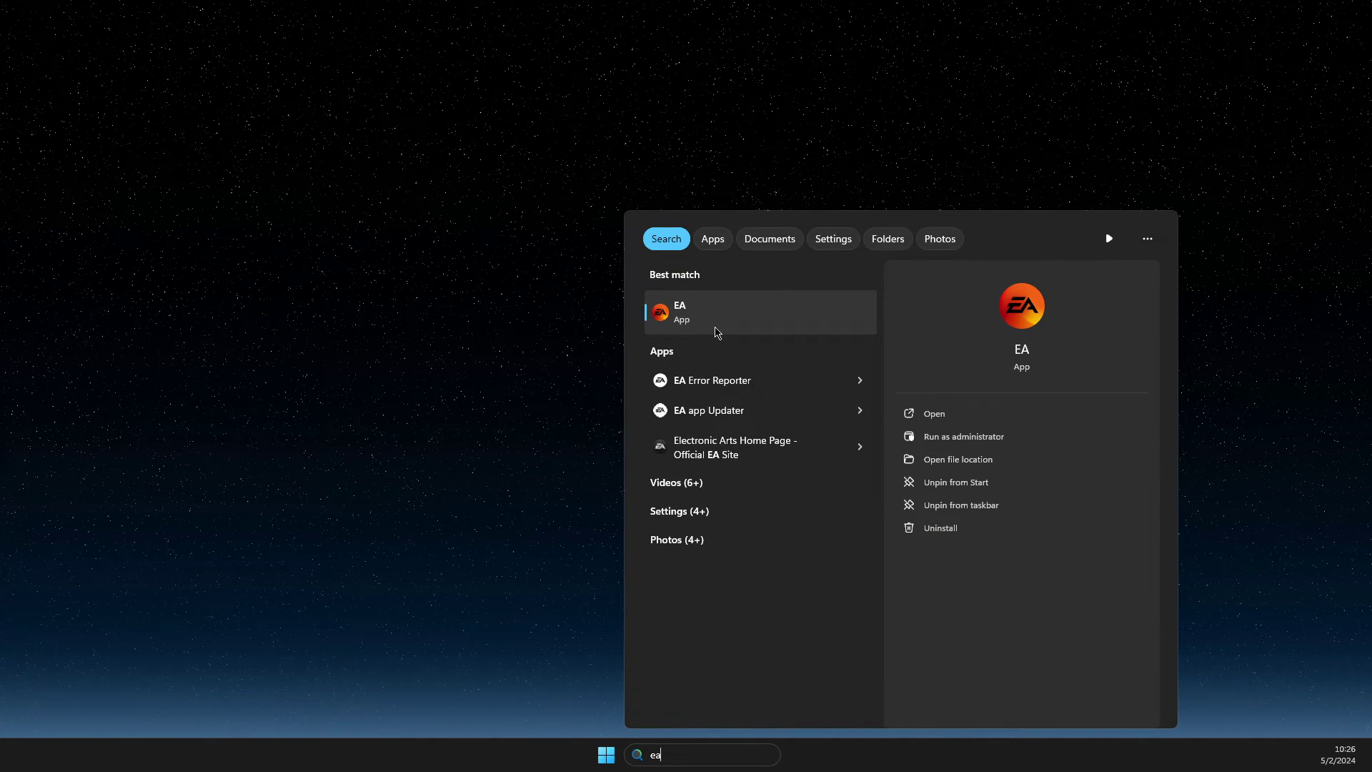
right_click(712, 328)
click(767, 370)
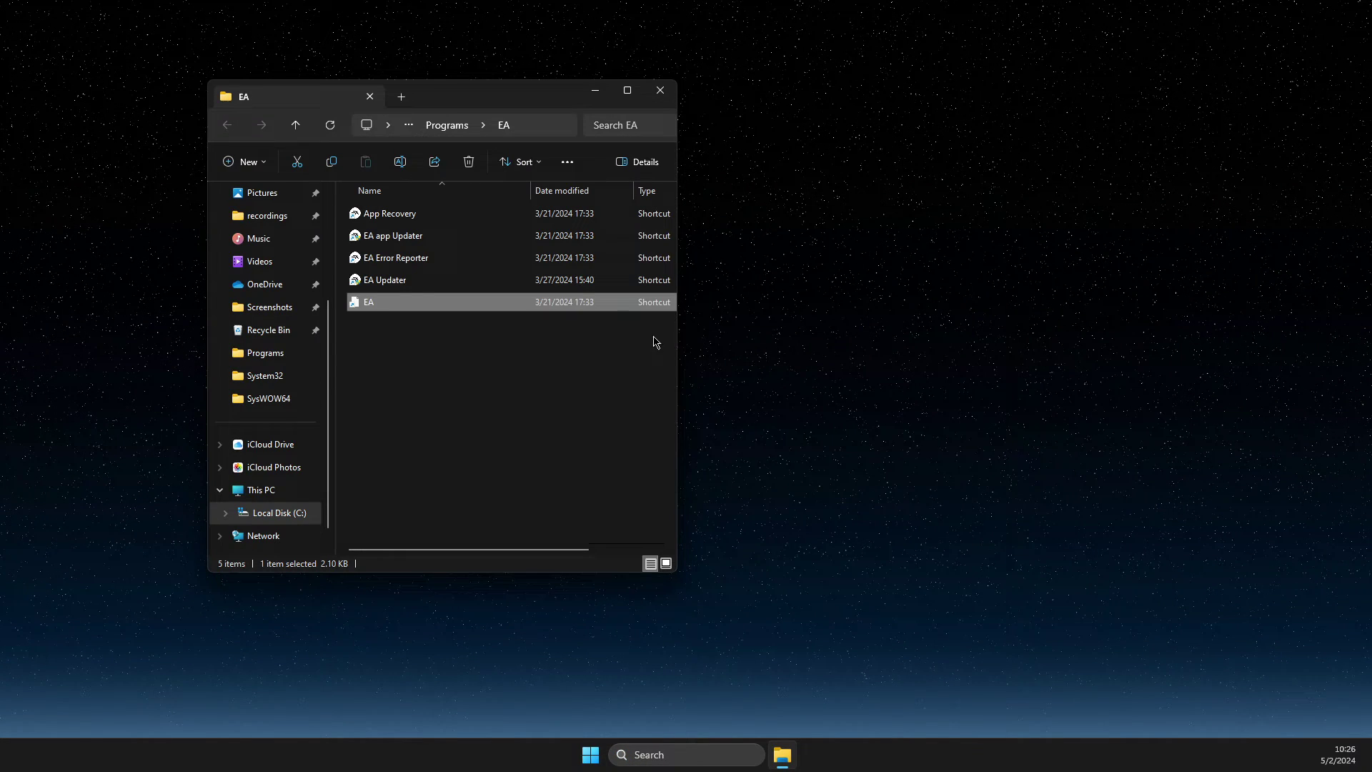
Check the run-as-administrator option in the EA shortcut's compatibility properties, and close the properties and folder windows.
right_click(401, 308)
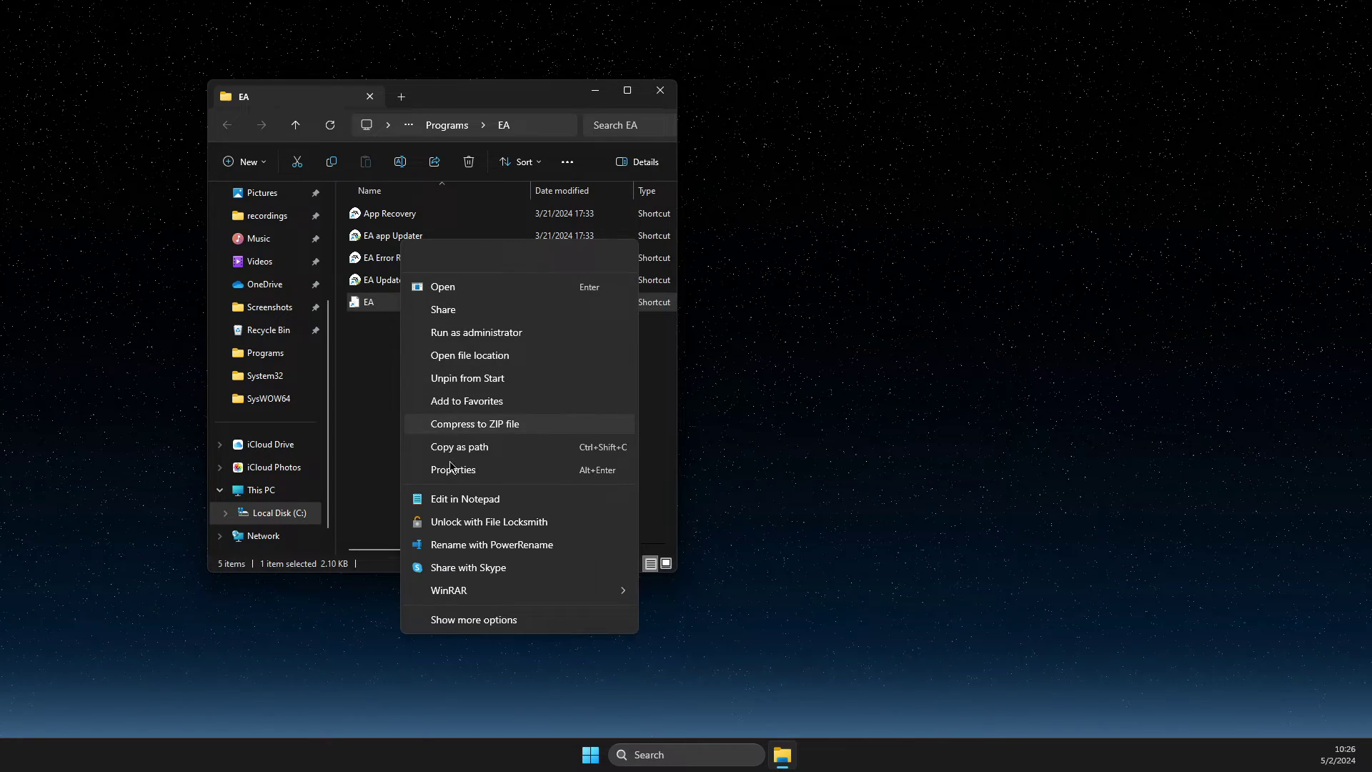
click(443, 465)
click(612, 350)
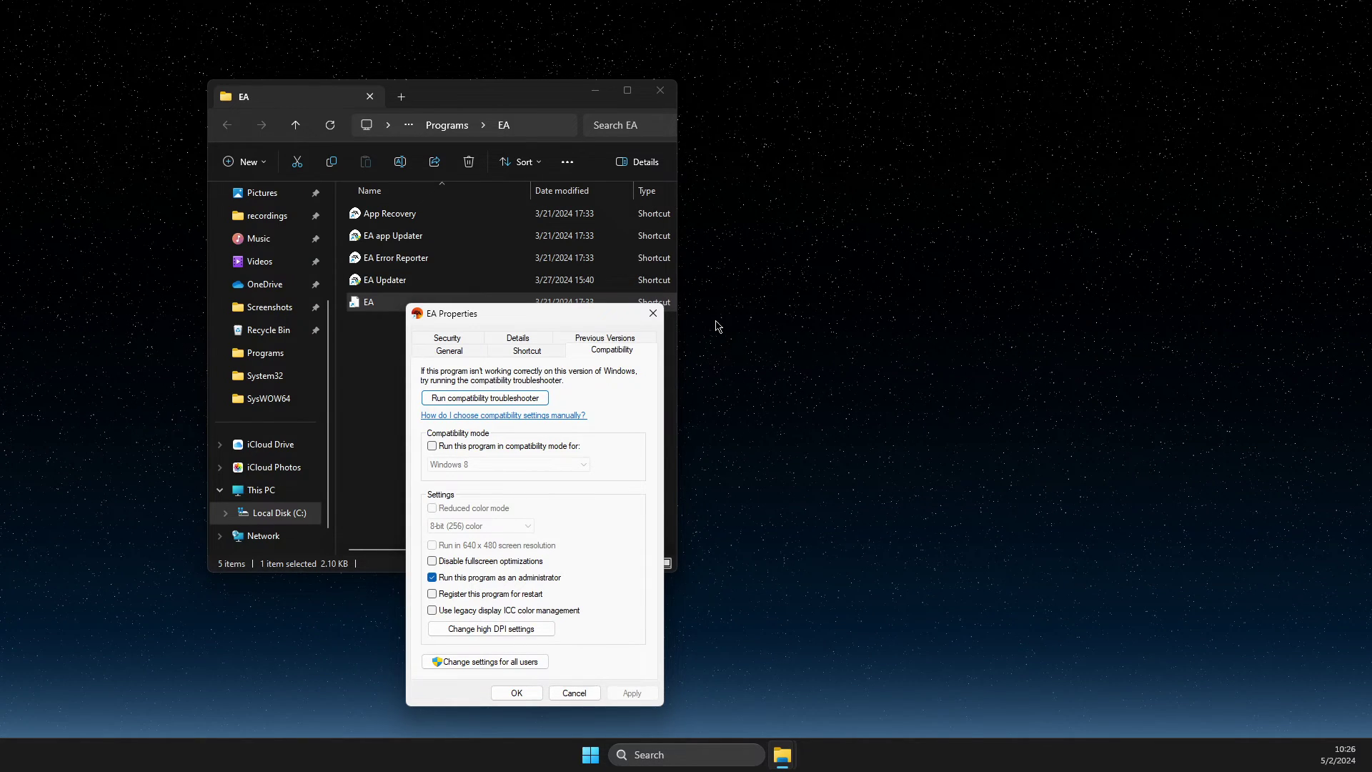
click(654, 313)
click(660, 90)
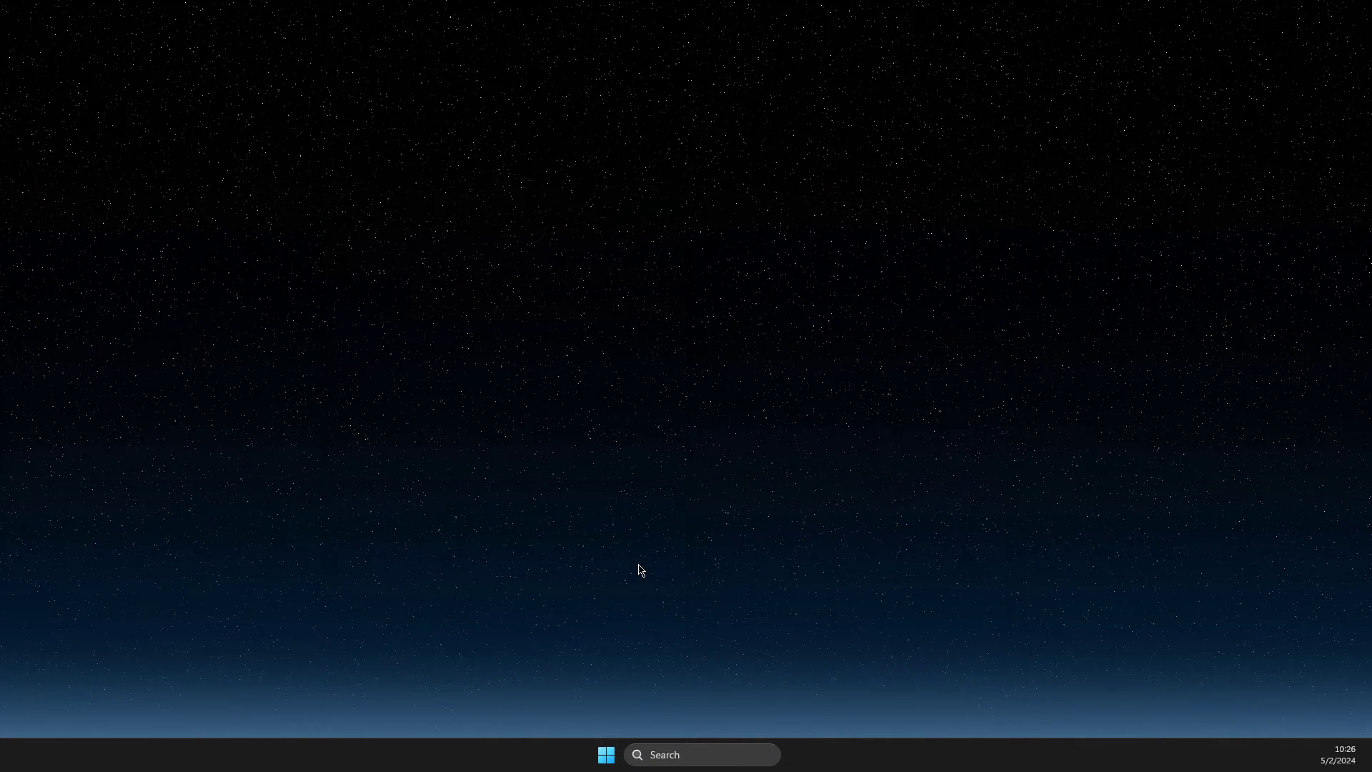
Open the local application data folder by running %localappdata%.
click(696, 756)
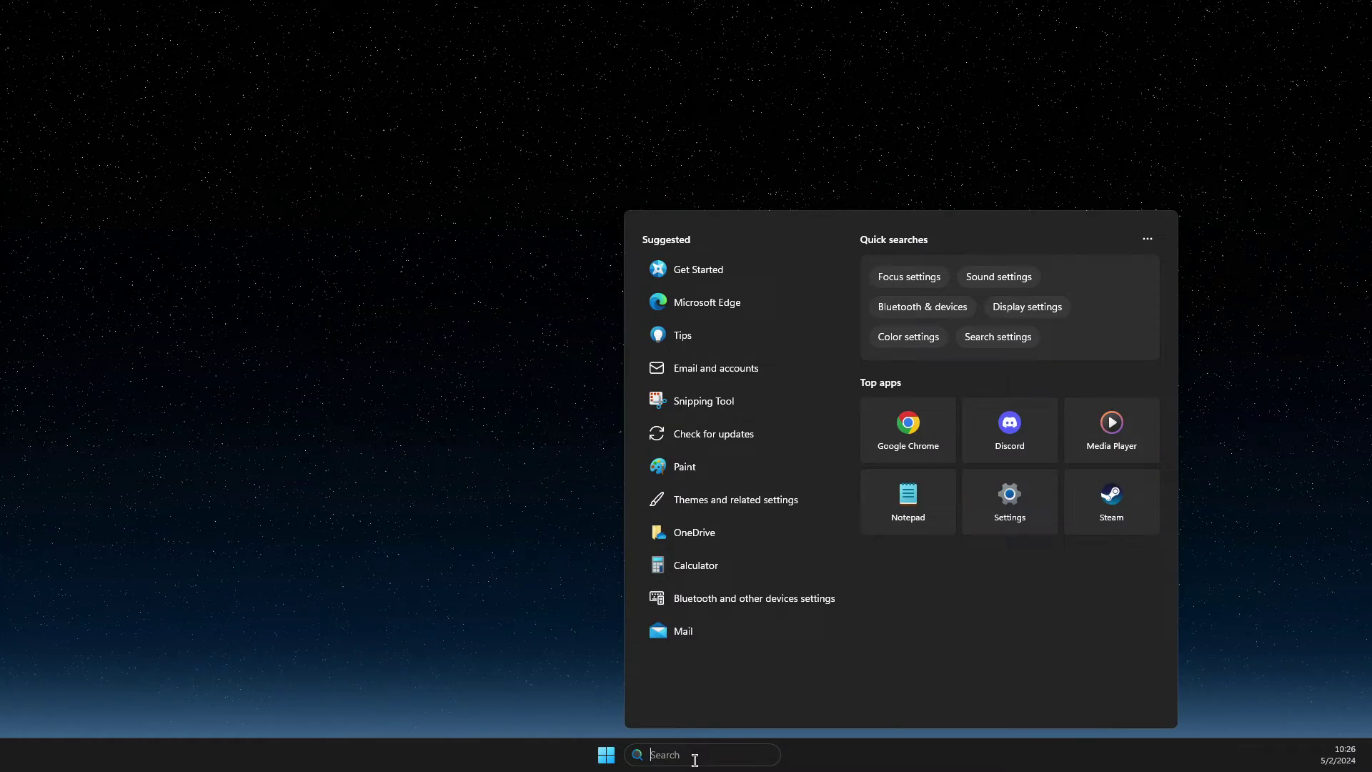
text(run)
key(Return)
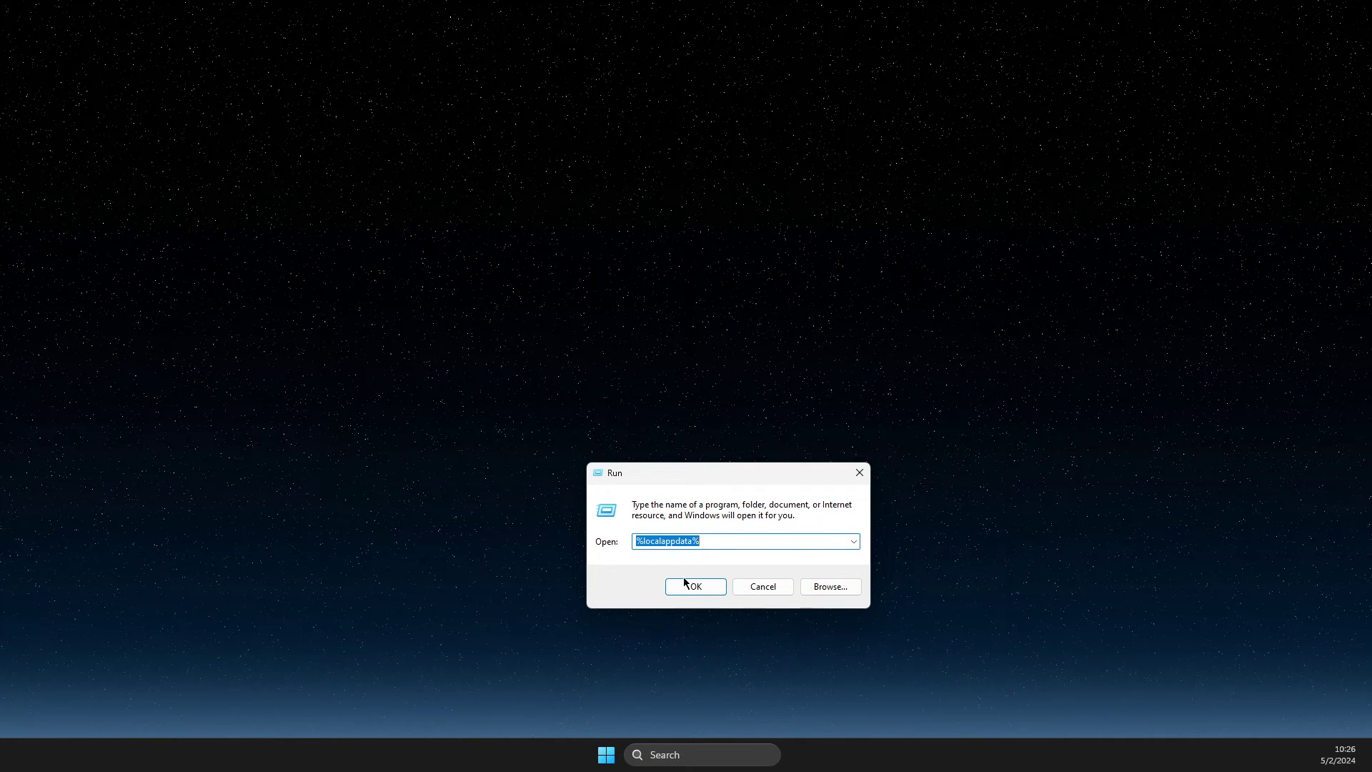
click(693, 587)
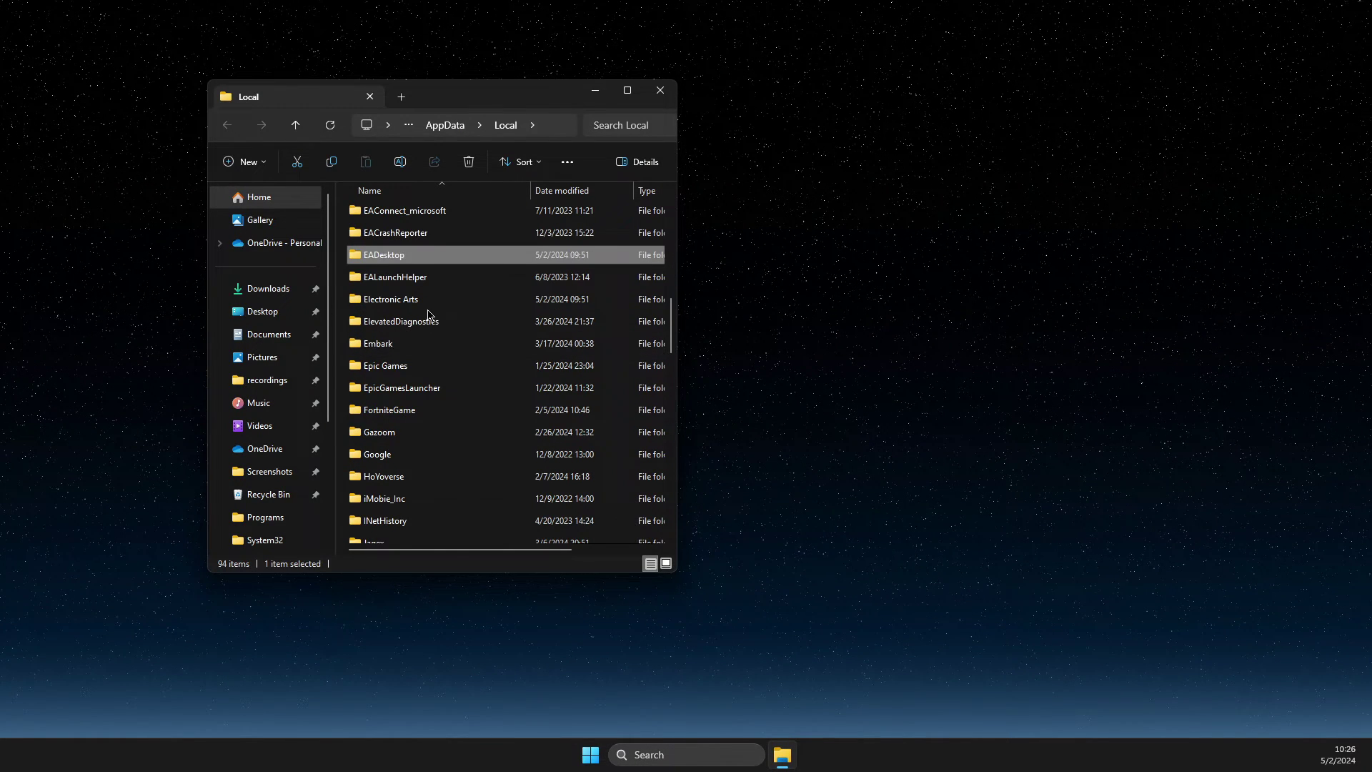
Delete the EADesktop and Electronic Arts folders from AppData\Local and close the folder window.
click(391, 262)
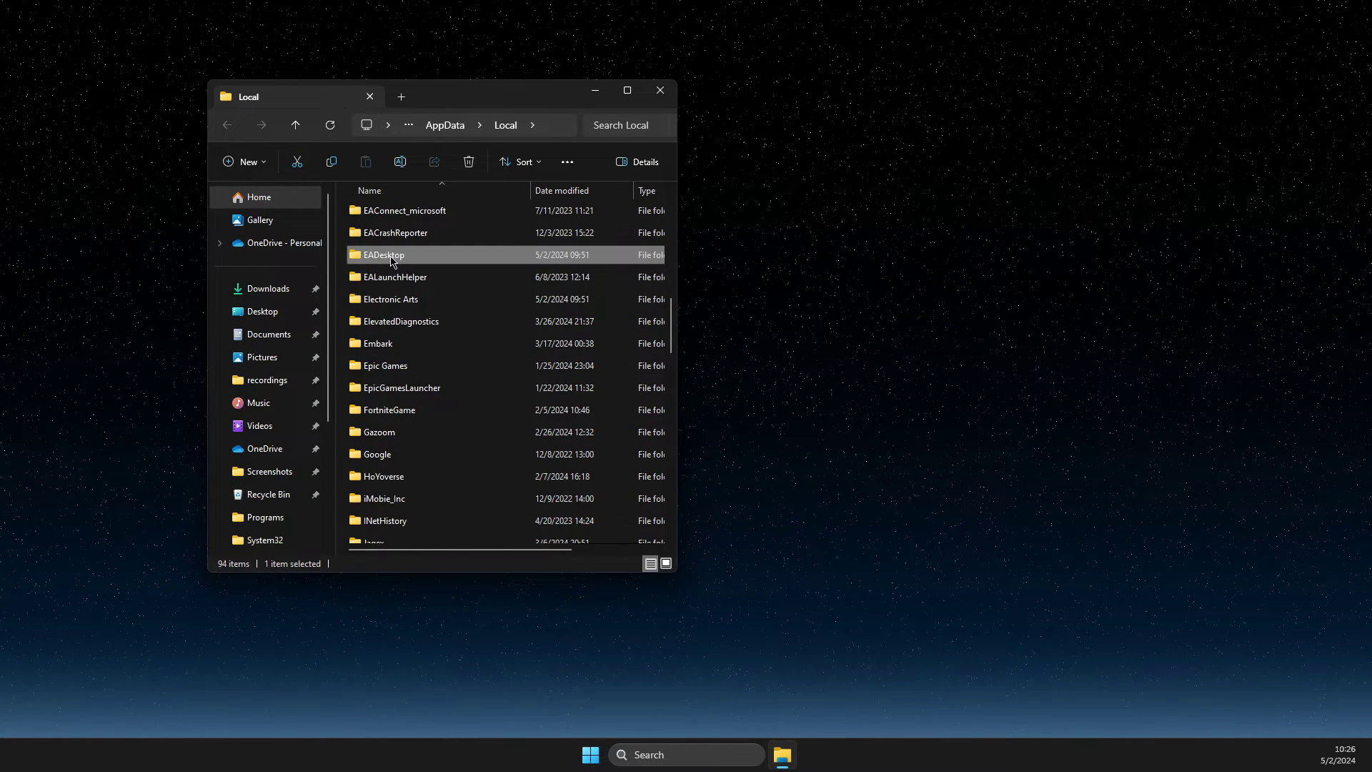
click(391, 300)
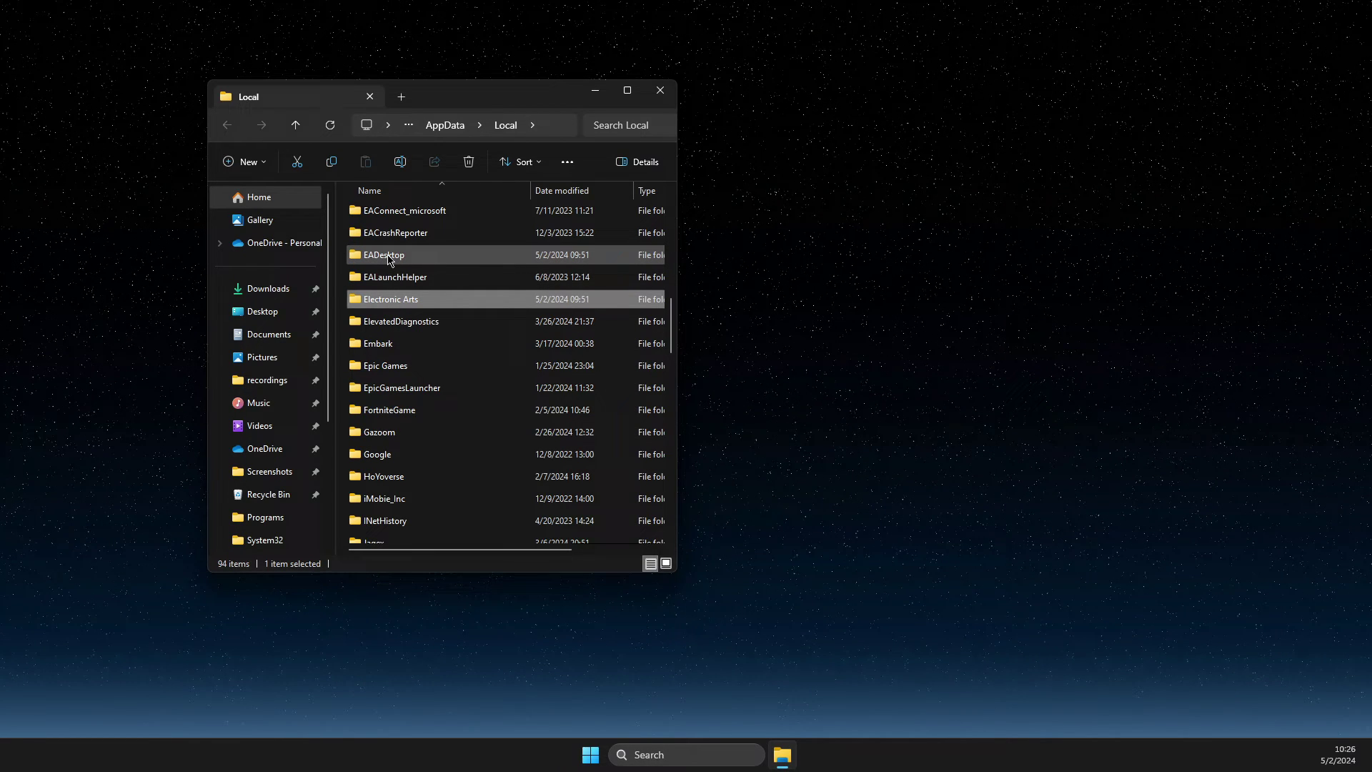
mouse_move(390, 260)
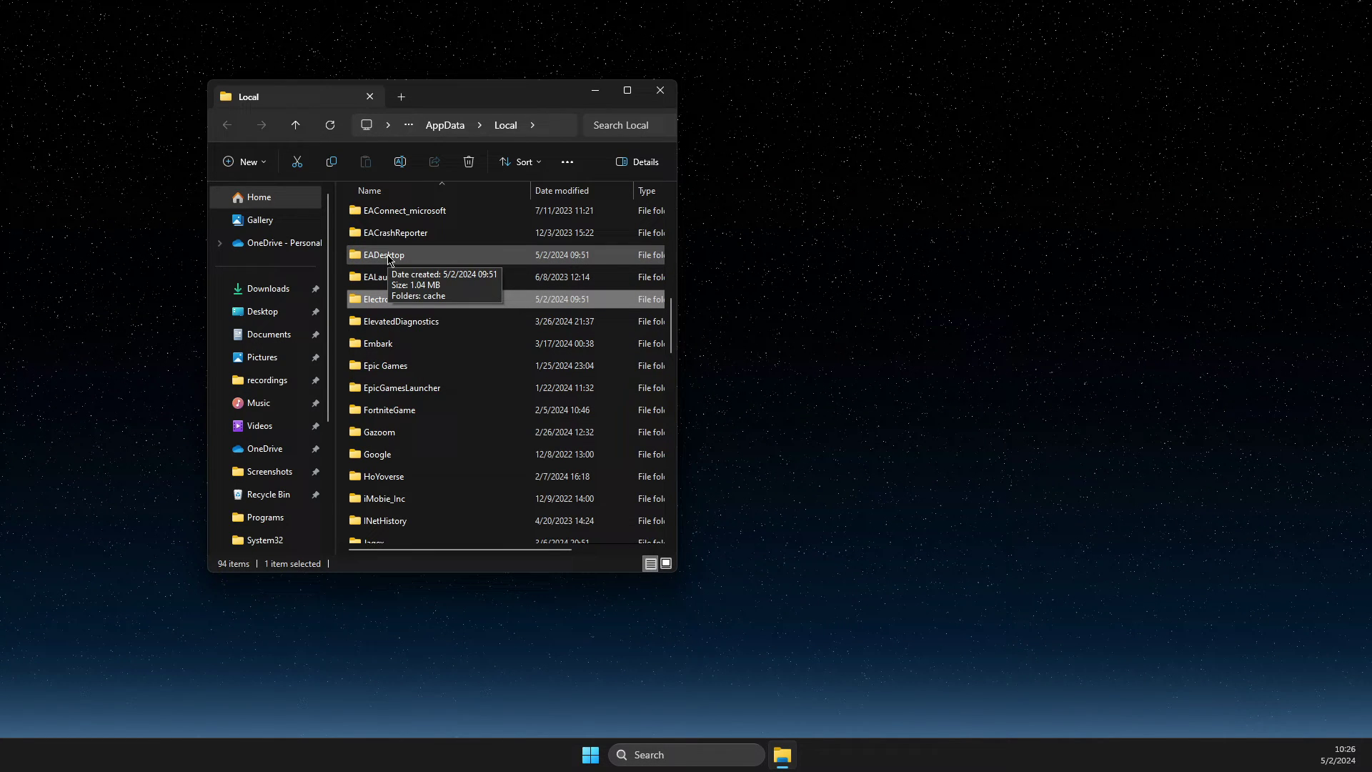
ctrl+click(390, 259)
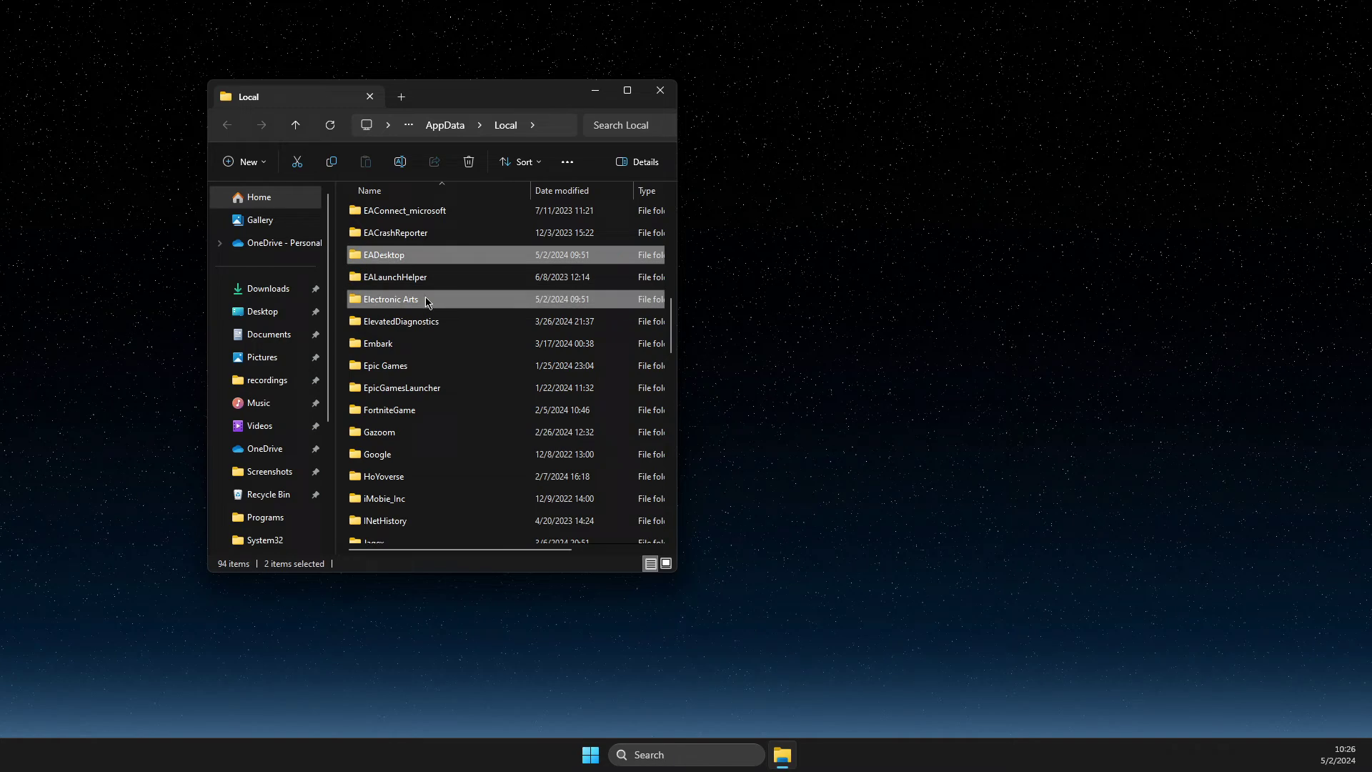
mouse_move(427, 302)
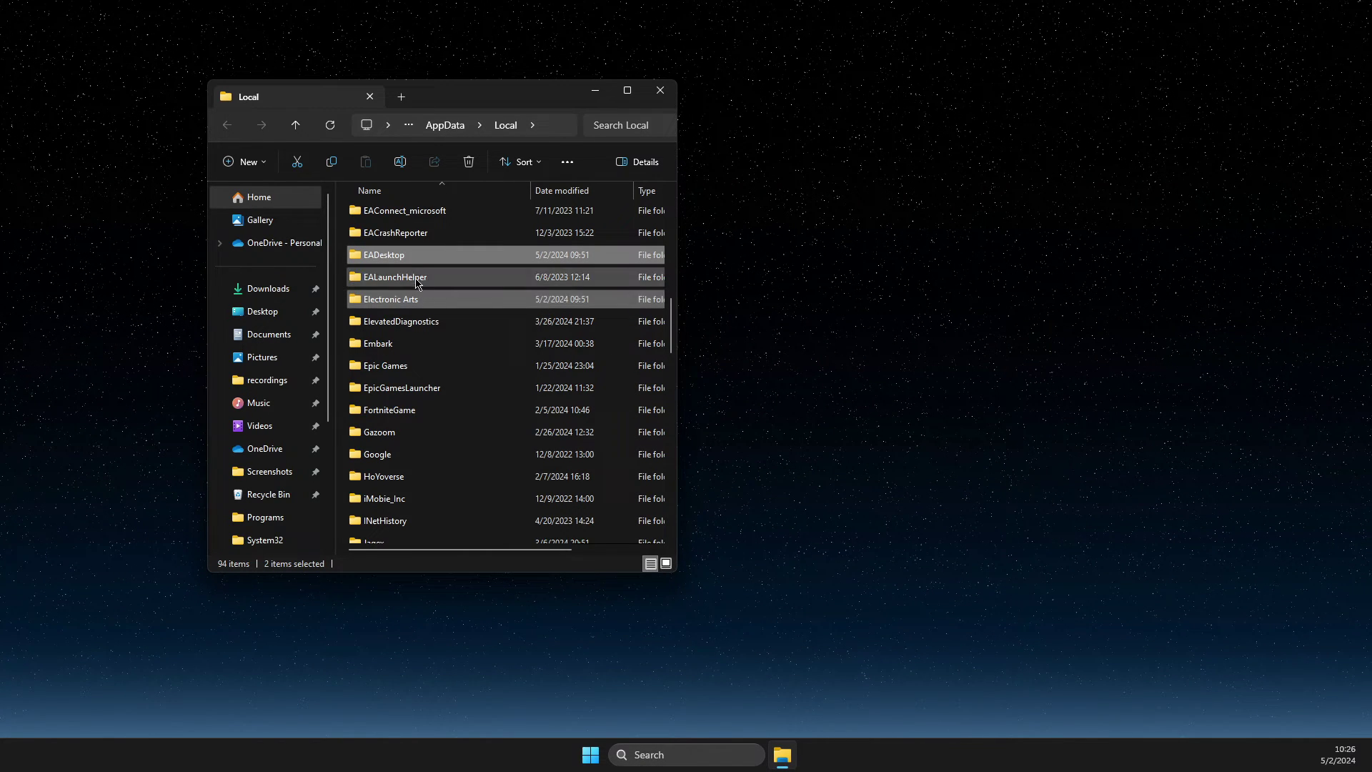
mouse_move(405, 266)
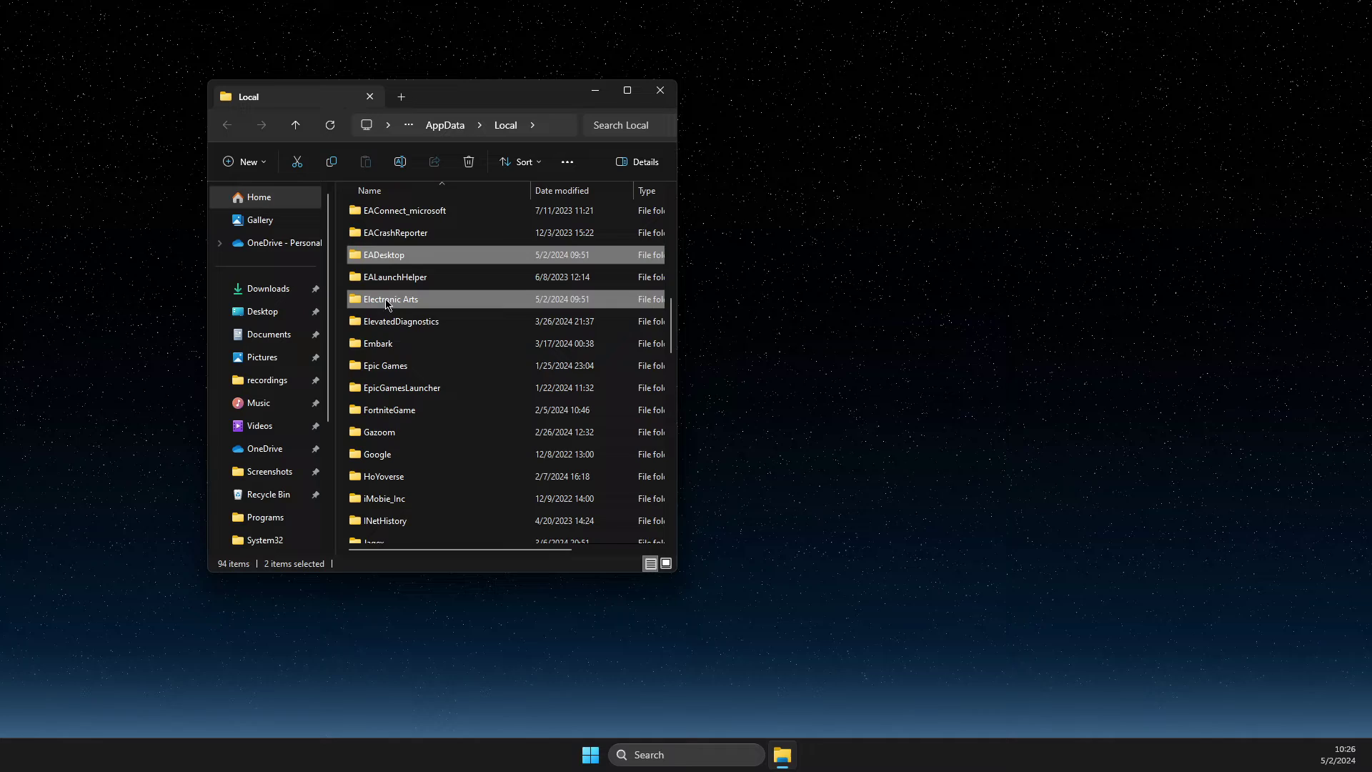
right_click(395, 264)
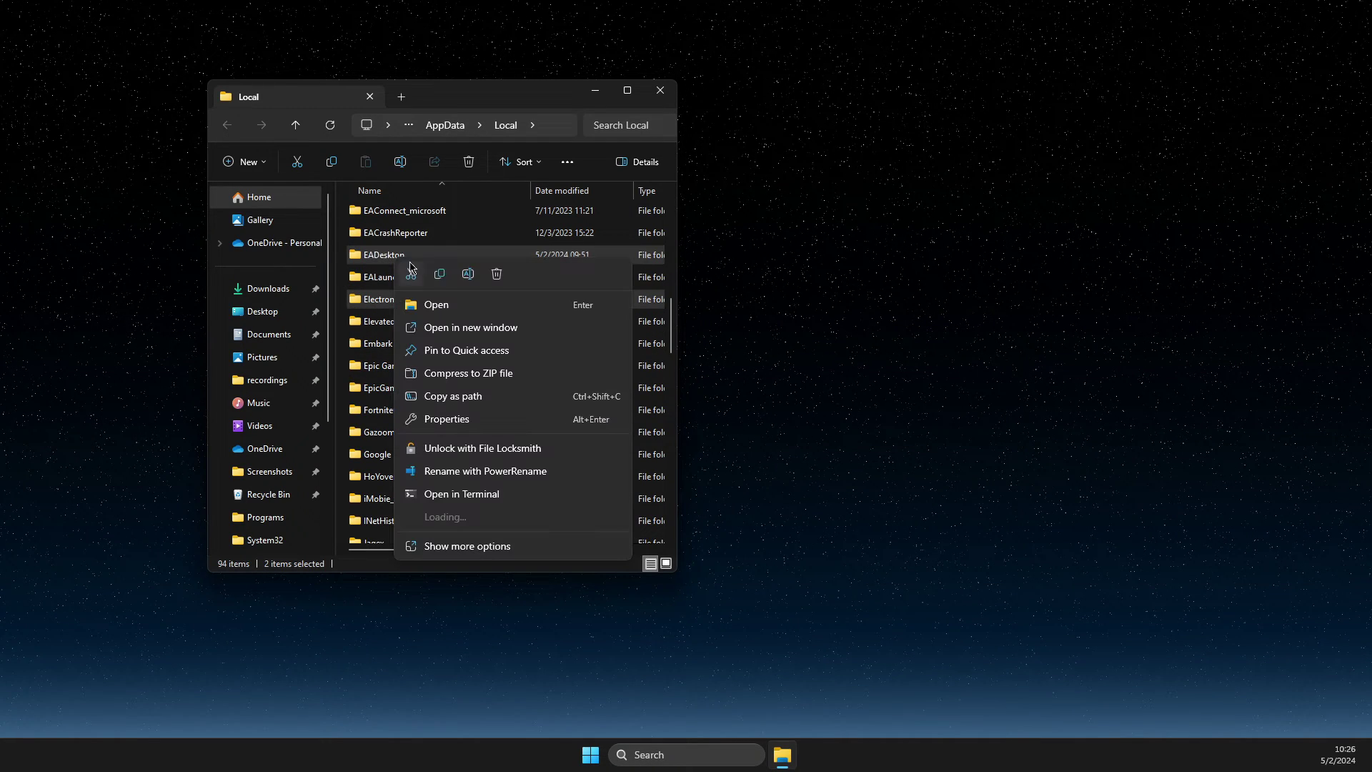
click(492, 274)
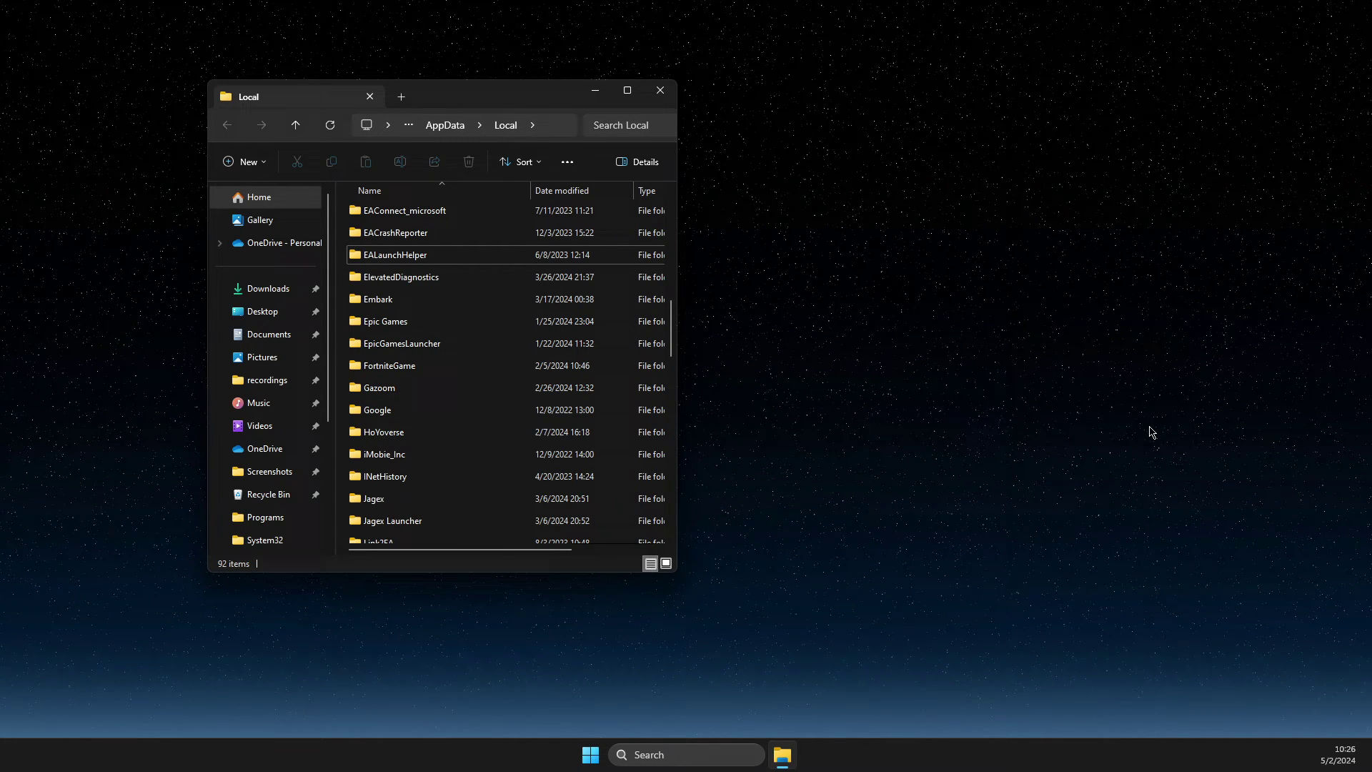
click(660, 91)
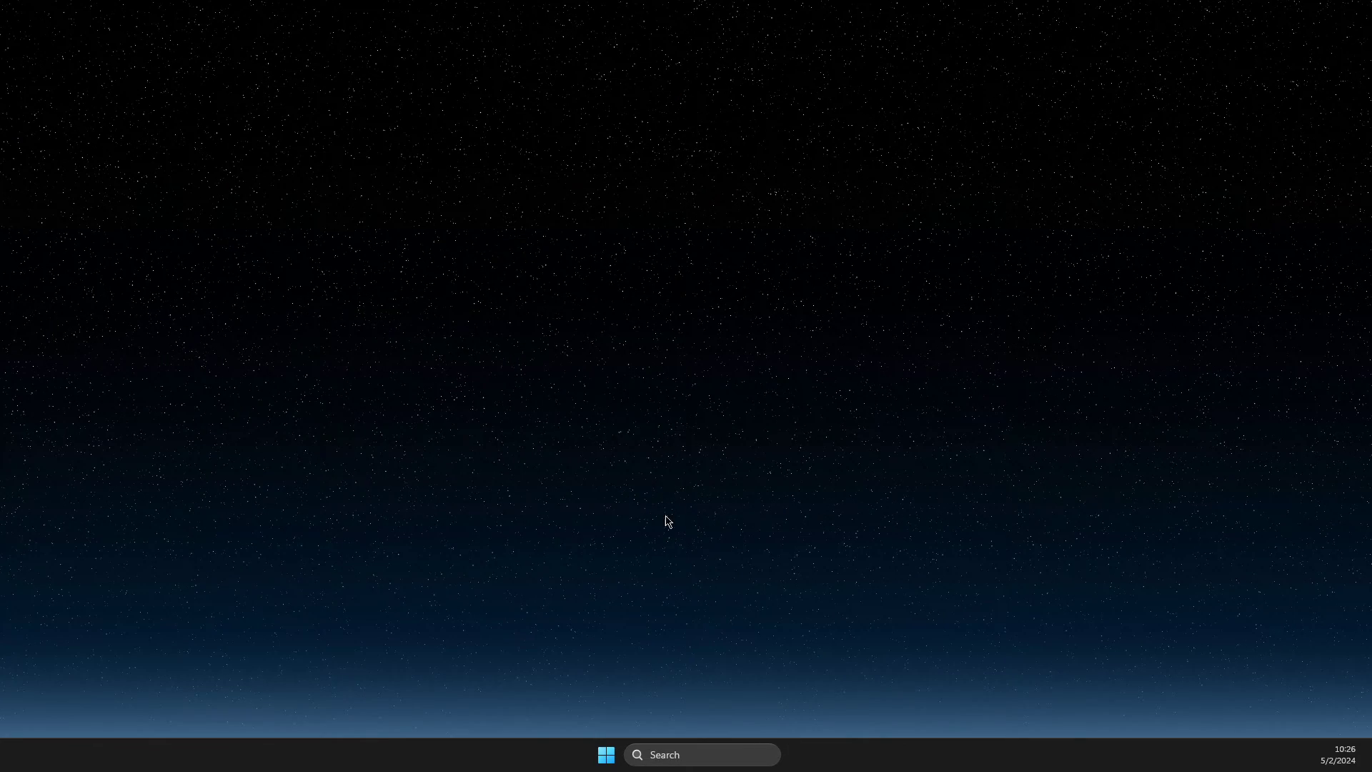
Open the Virus & threat protection settings in Windows Security and turn off real-time protection.
click(688, 760)
text(virus & threat protection)
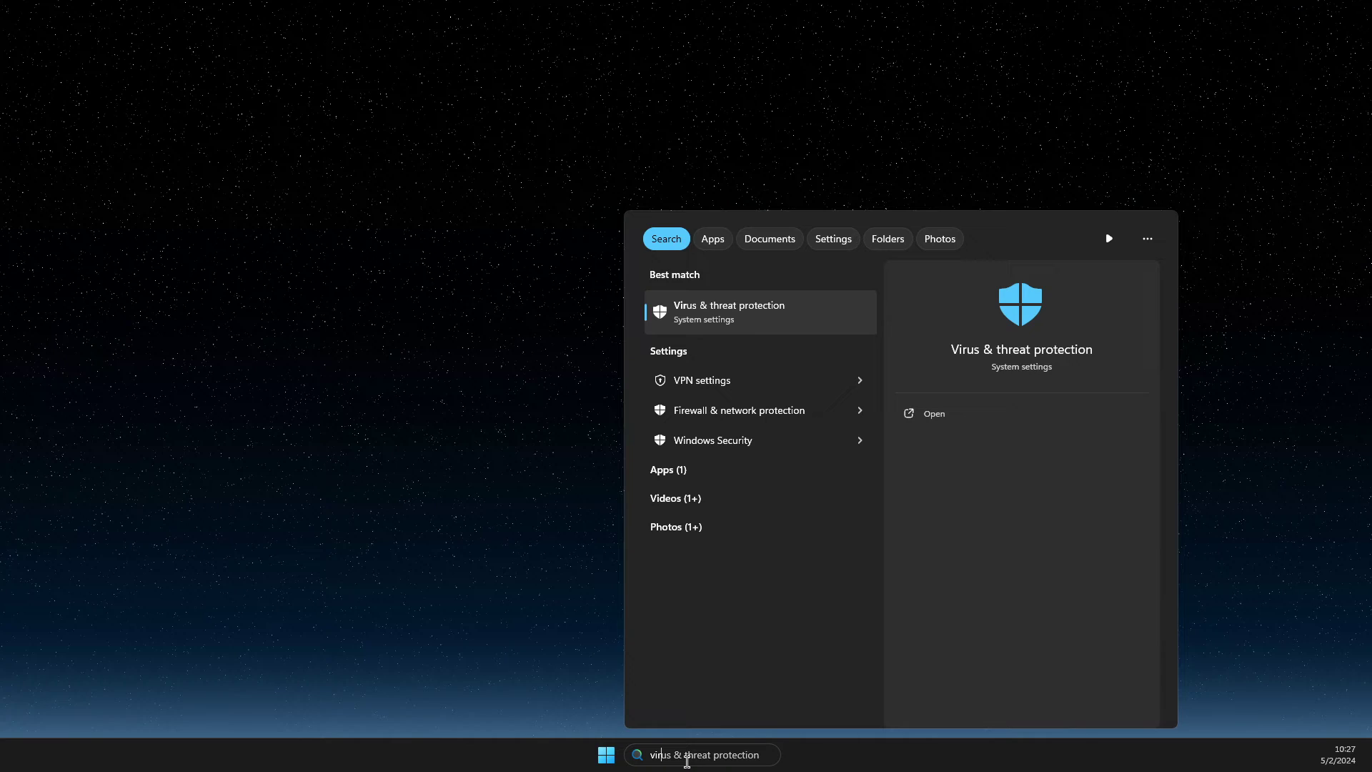
click(748, 320)
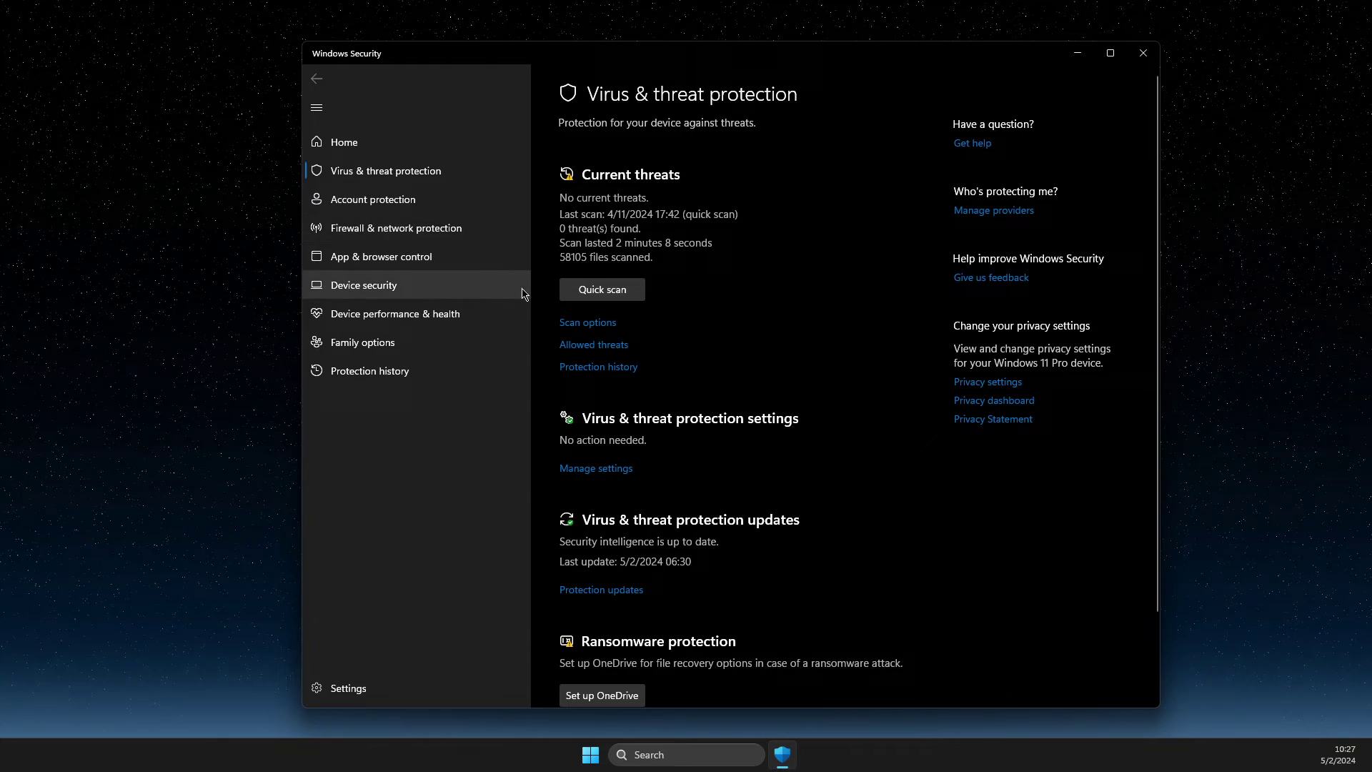
click(609, 469)
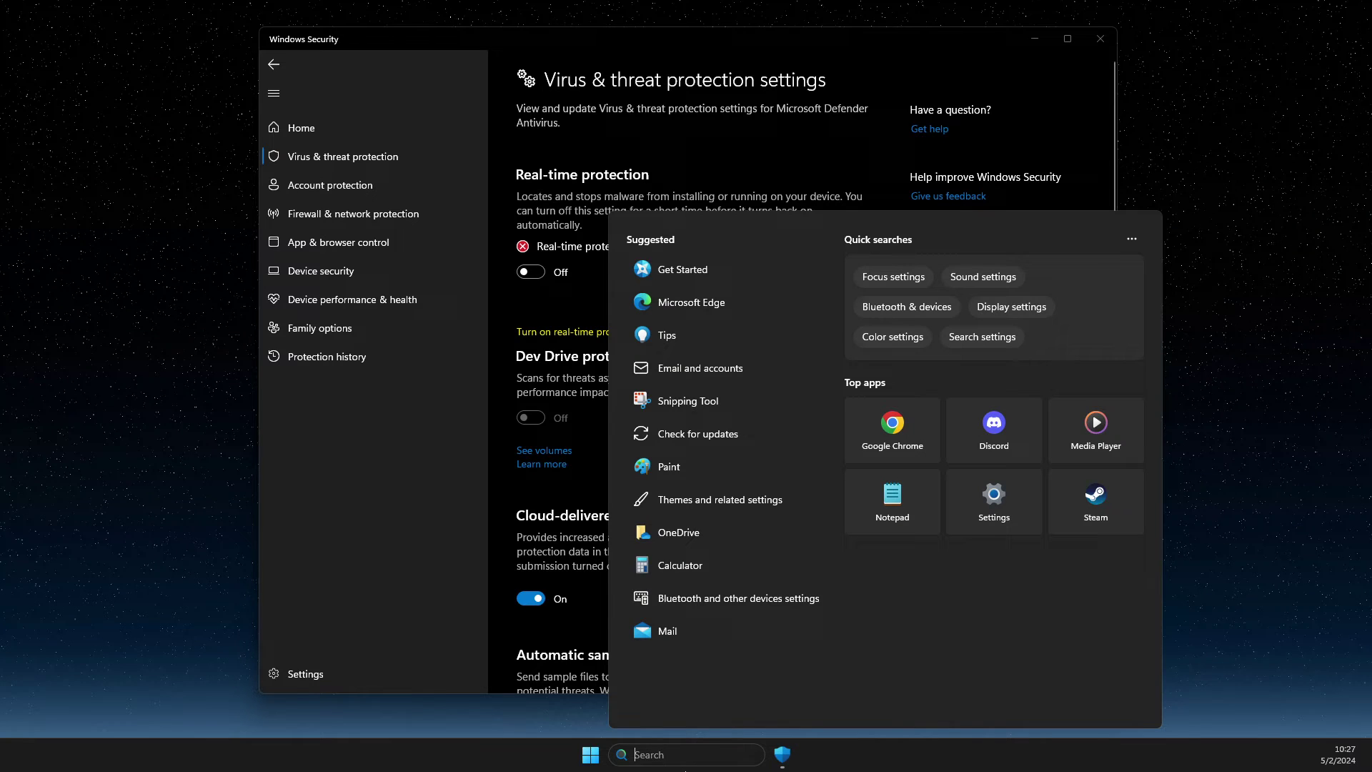
Find the EA Desktop installation folder through the EA shortcut's file location and maximize its window to show the full path.
text(ea)
right_click(664, 315)
click(719, 367)
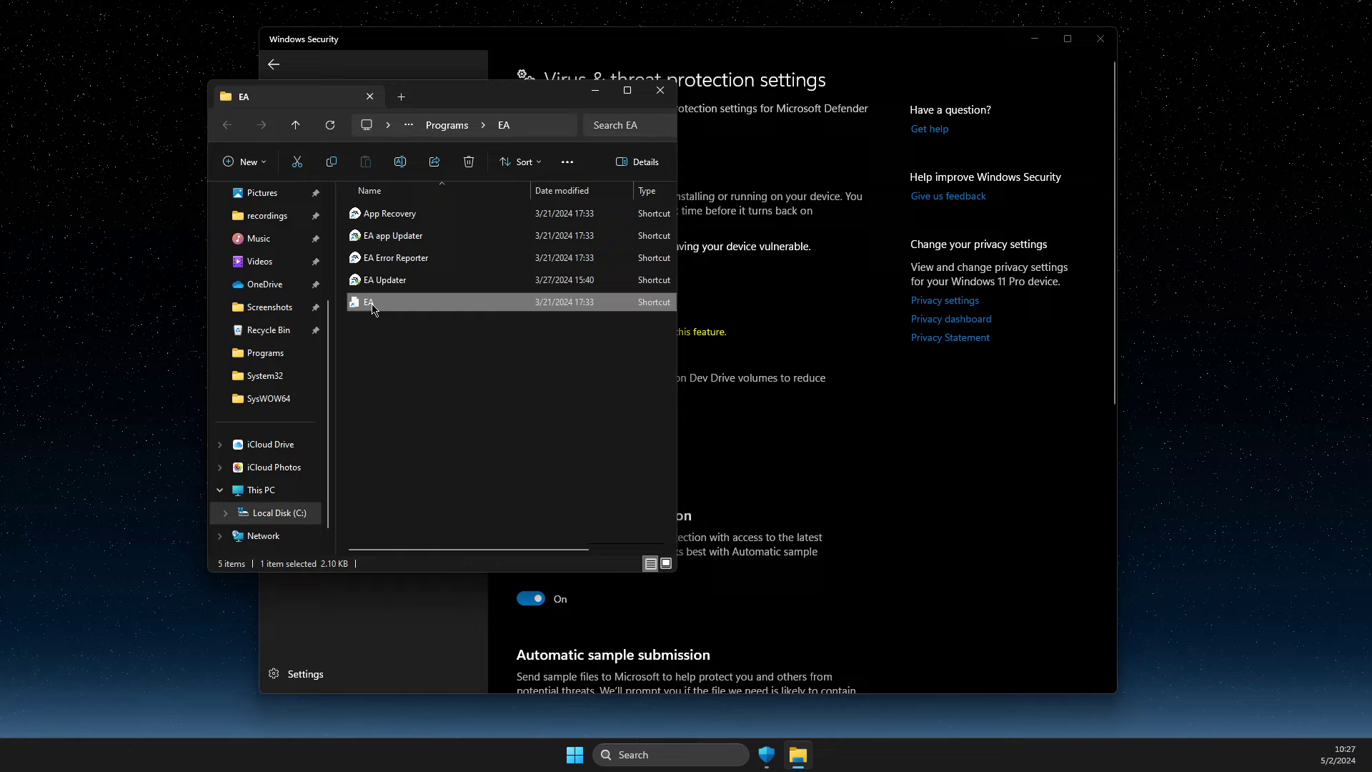
right_click(372, 309)
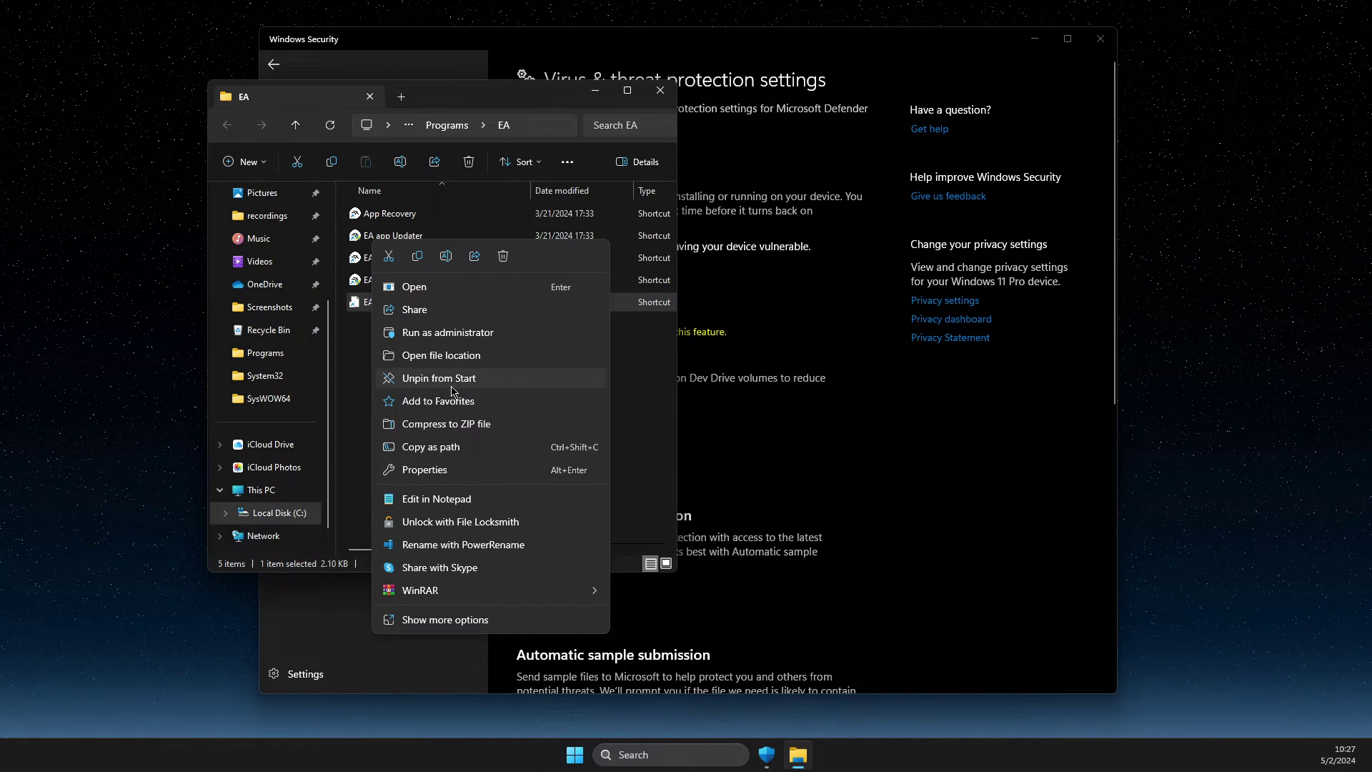
click(451, 355)
drag(505, 100, 1180, 106)
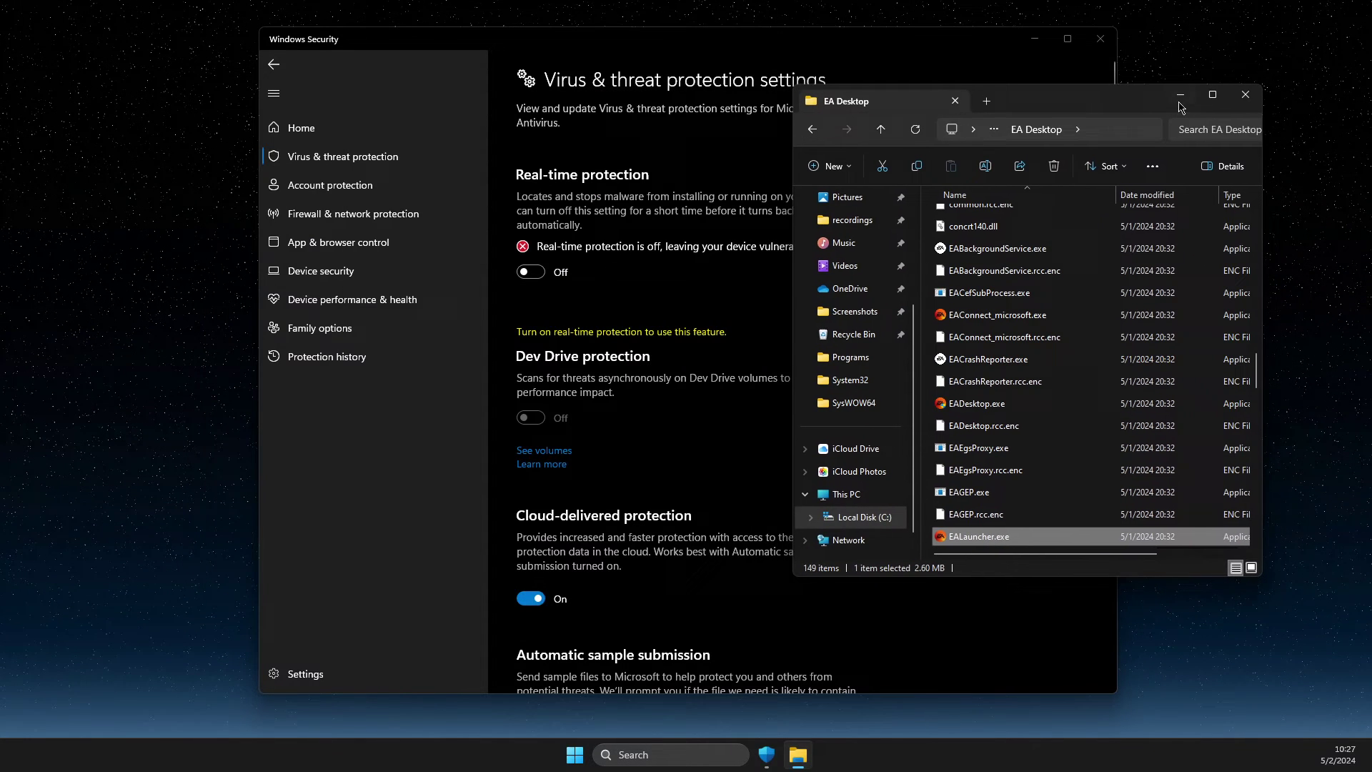
click(1213, 94)
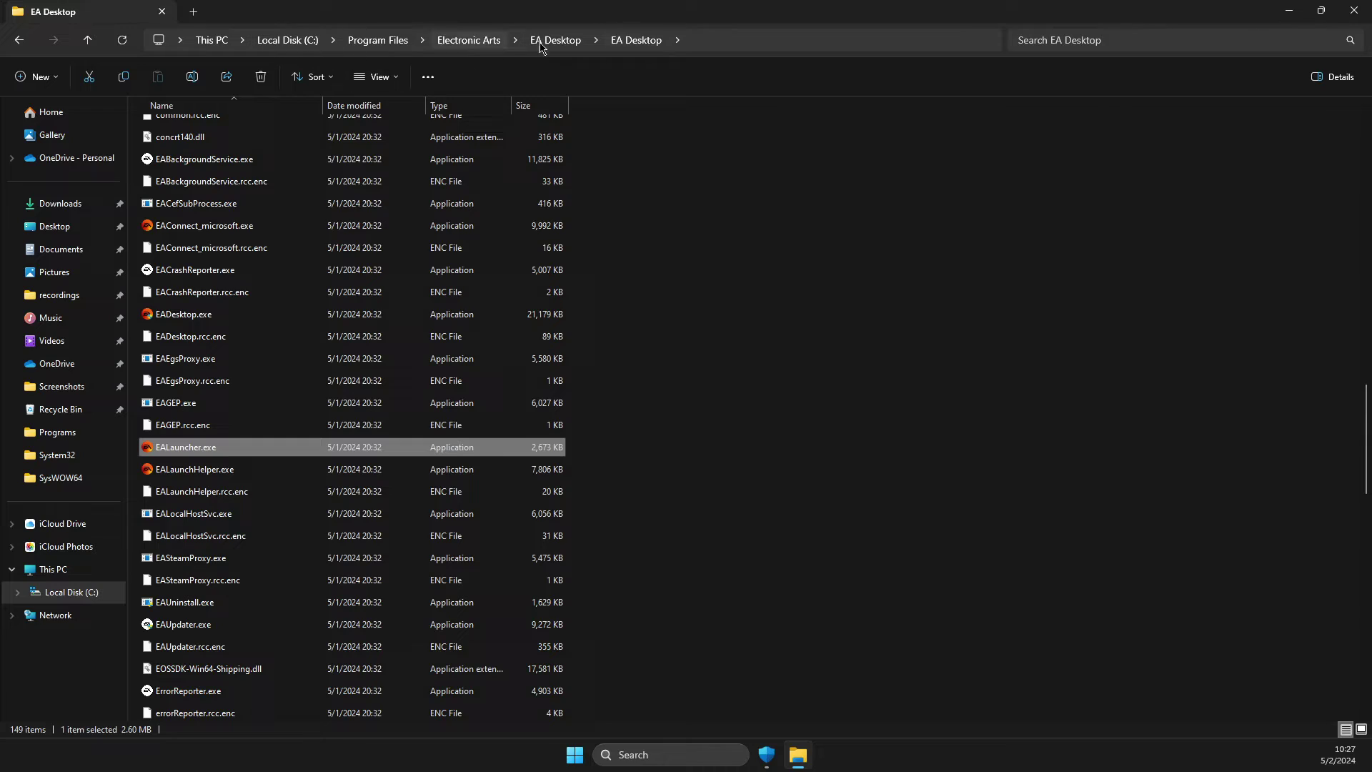
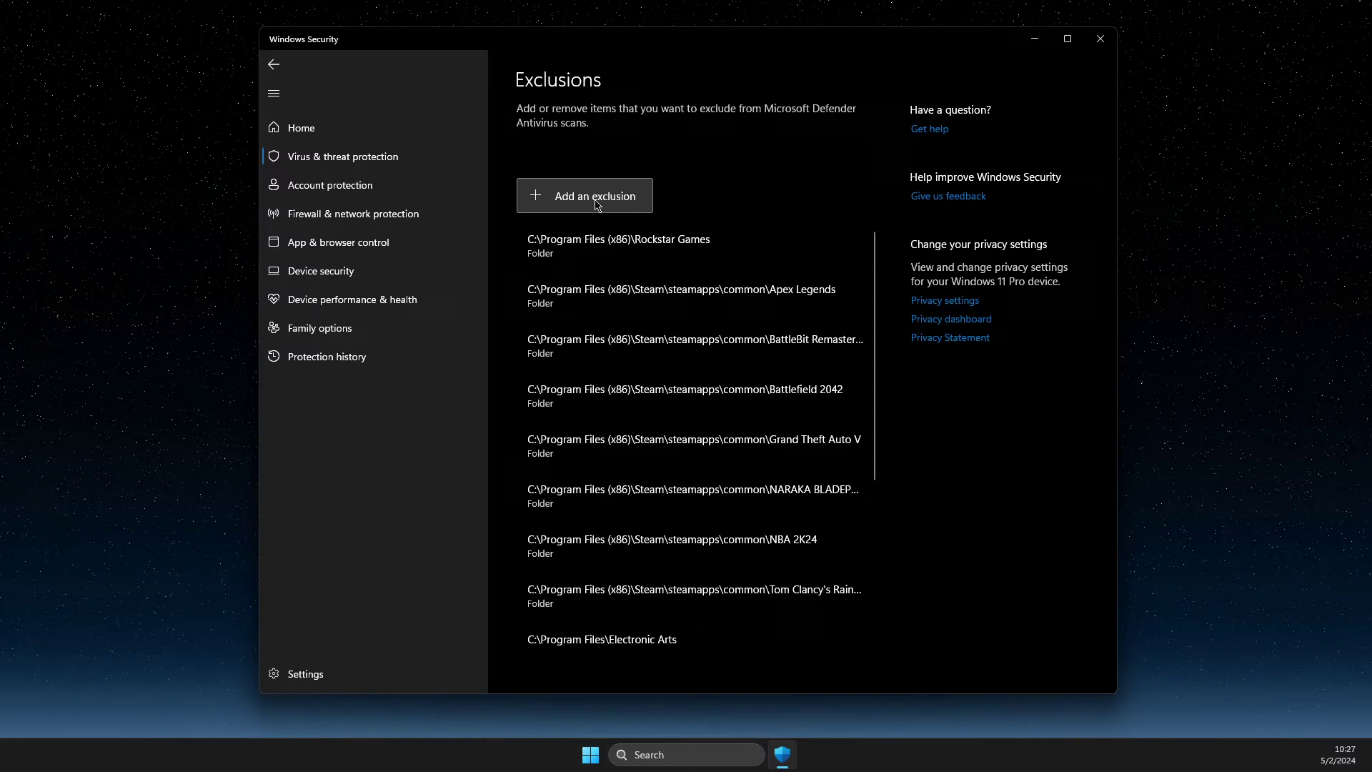
Start adding a folder exclusion and browse to Electronic Arts\EA Desktop\EA Desktop inside C:\Program Files.
click(584, 195)
click(570, 279)
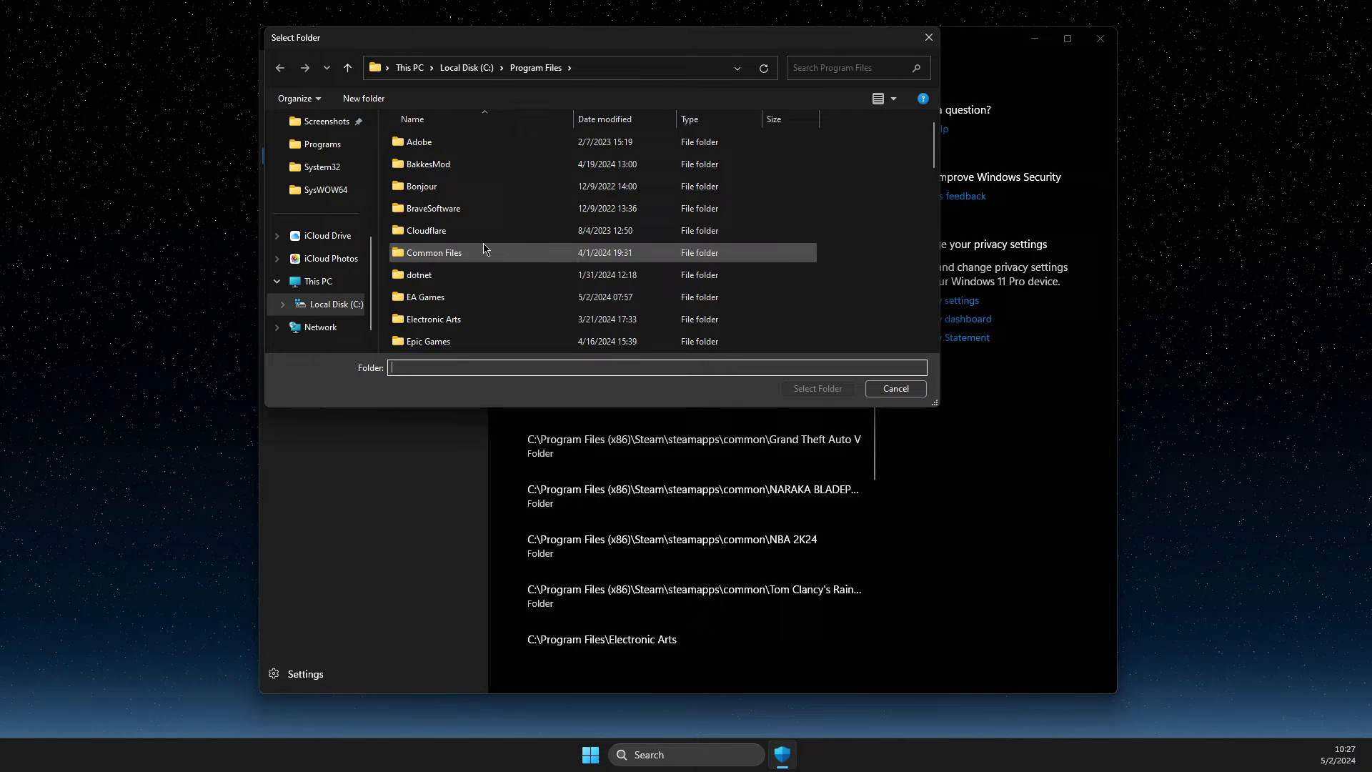
click(473, 68)
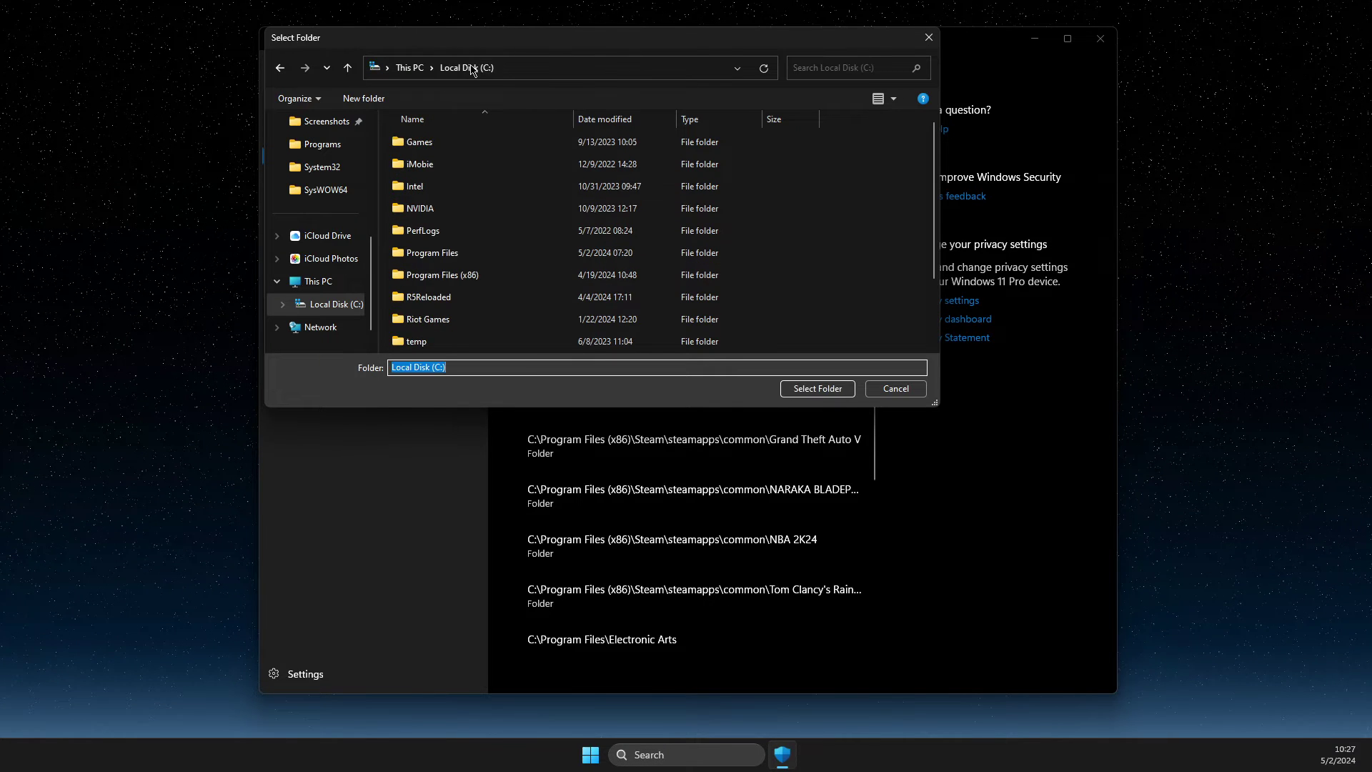
double_click(458, 254)
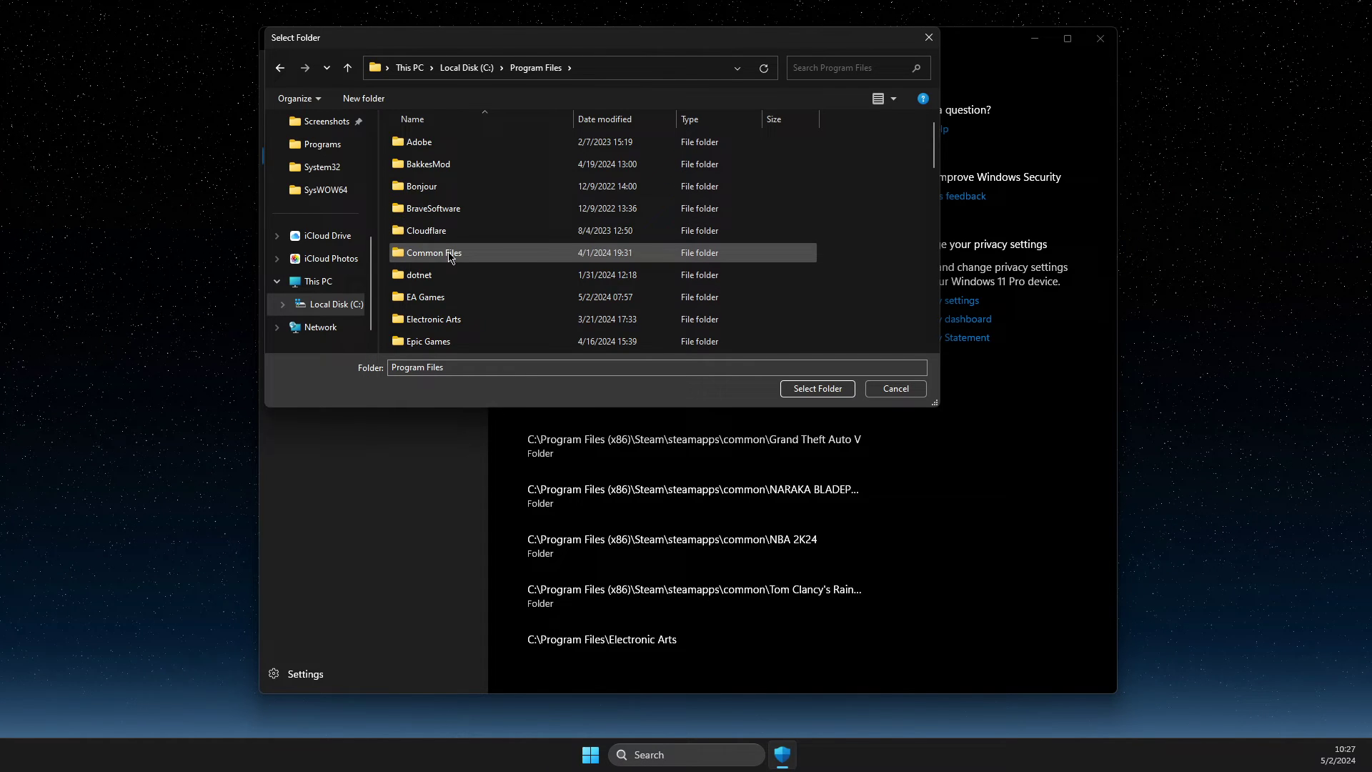
scroll(472, 268, down, 1)
click(479, 255)
double_click(481, 263)
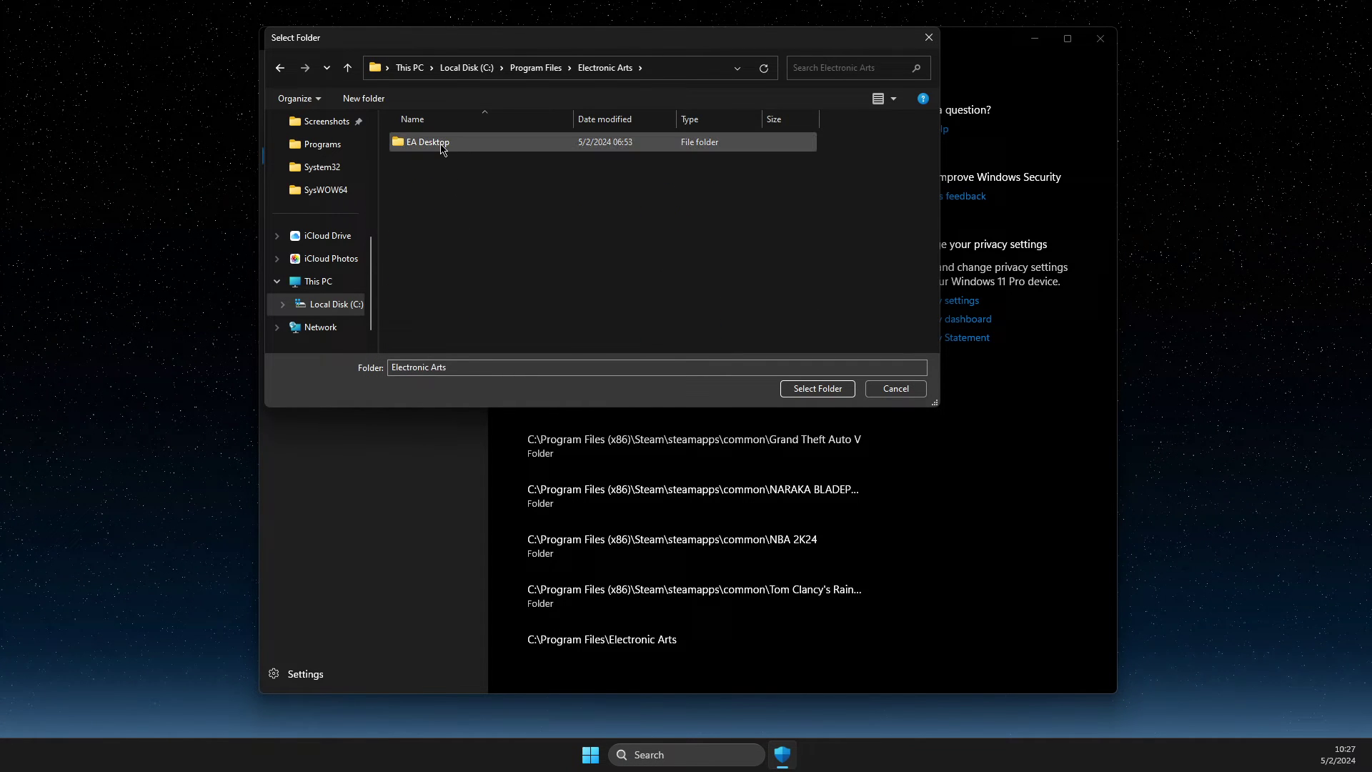
double_click(431, 142)
double_click(448, 142)
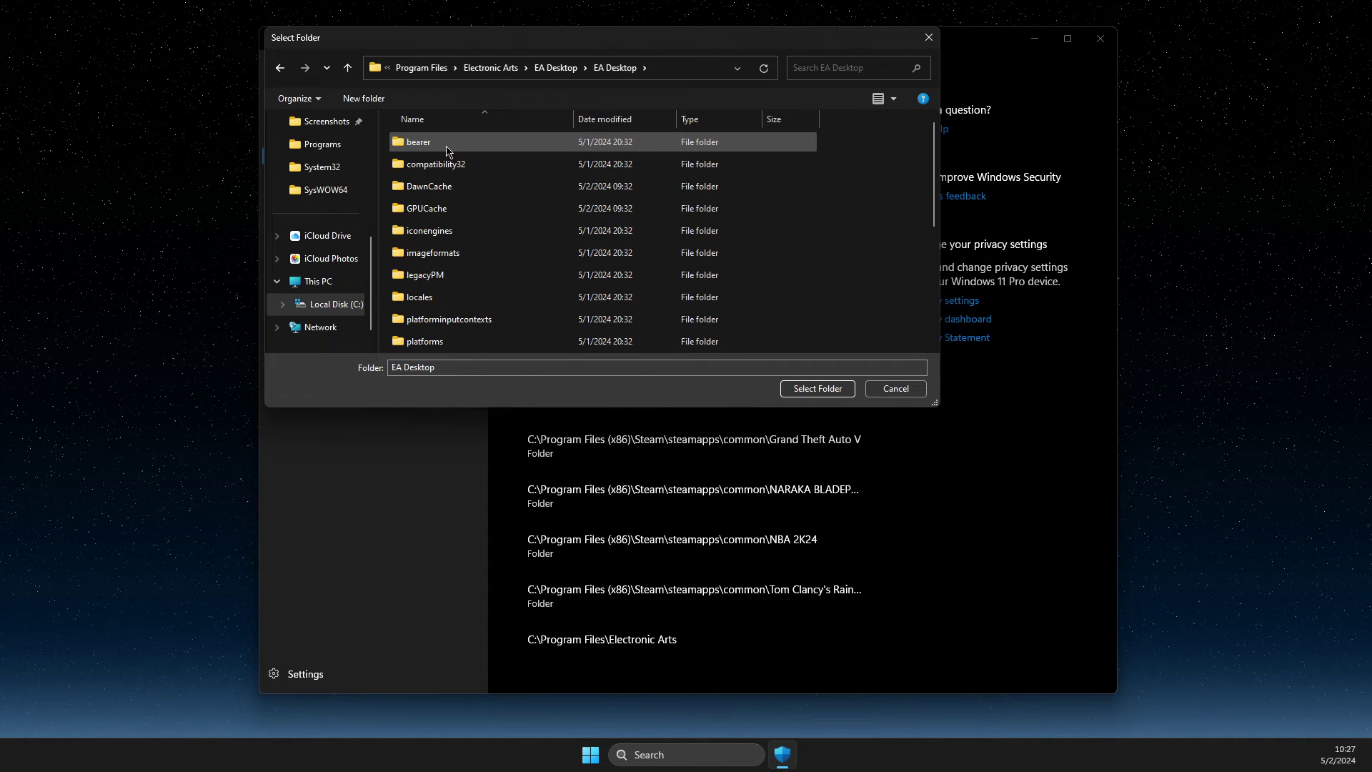
Look into the EA Games\The Sims 4 folder, select C:\Program Files\EA Games as the folder to exclude, and close Windows Security.
click(285, 72)
click(285, 72)
click(286, 74)
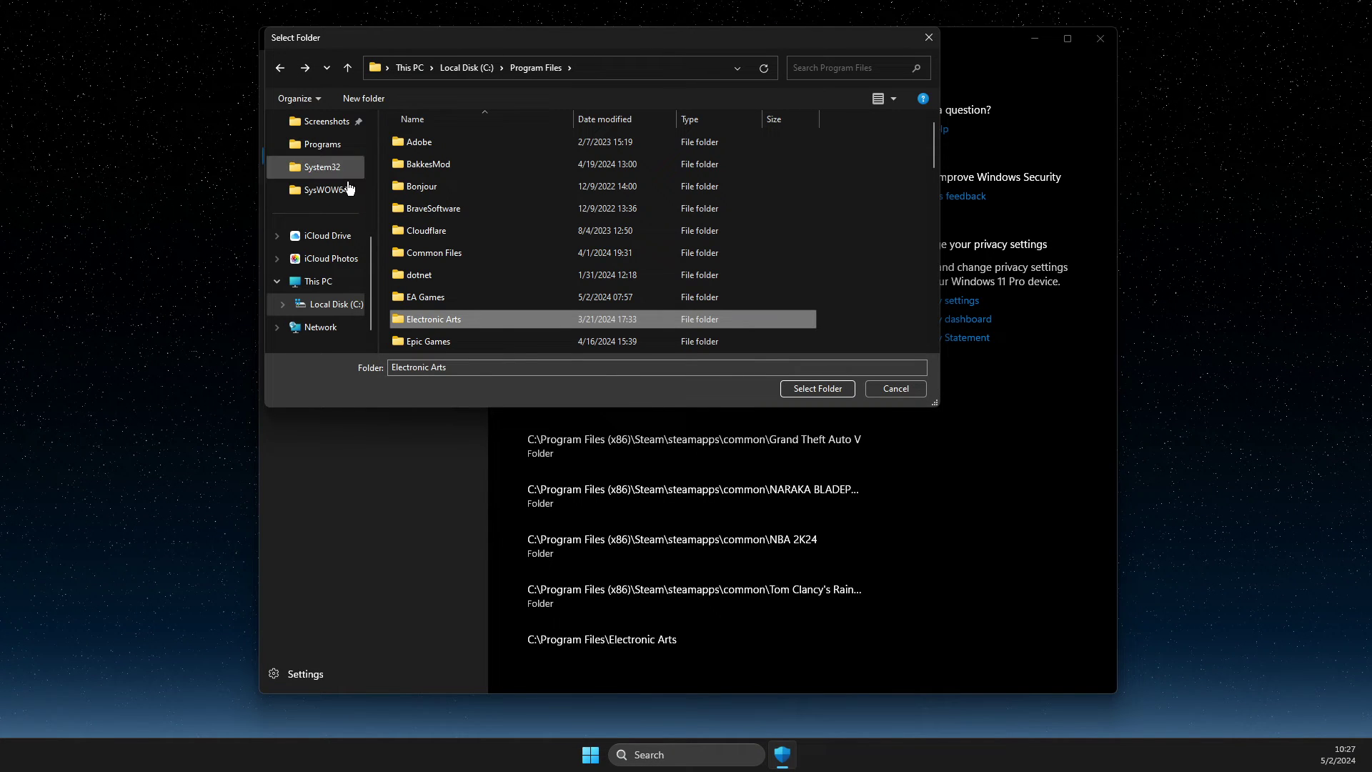
double_click(449, 299)
double_click(413, 164)
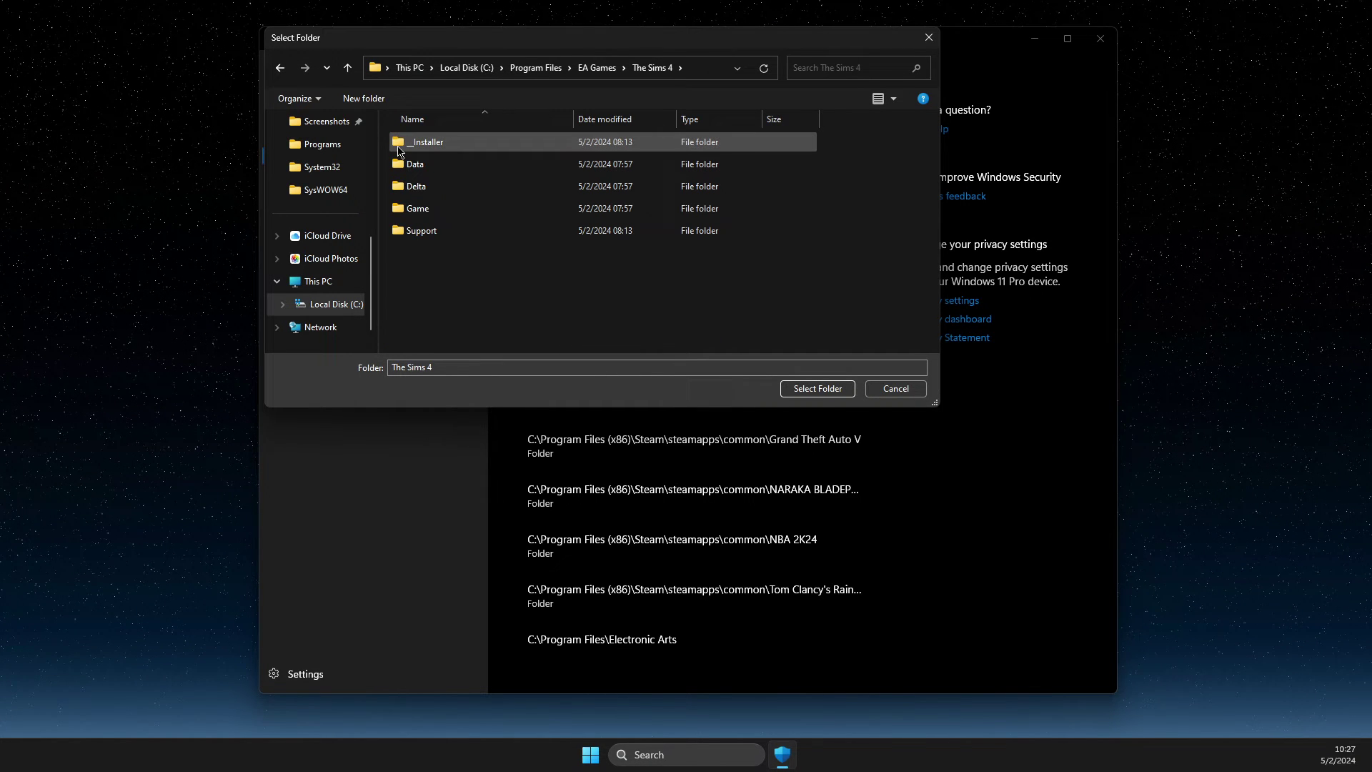
click(281, 69)
click(283, 70)
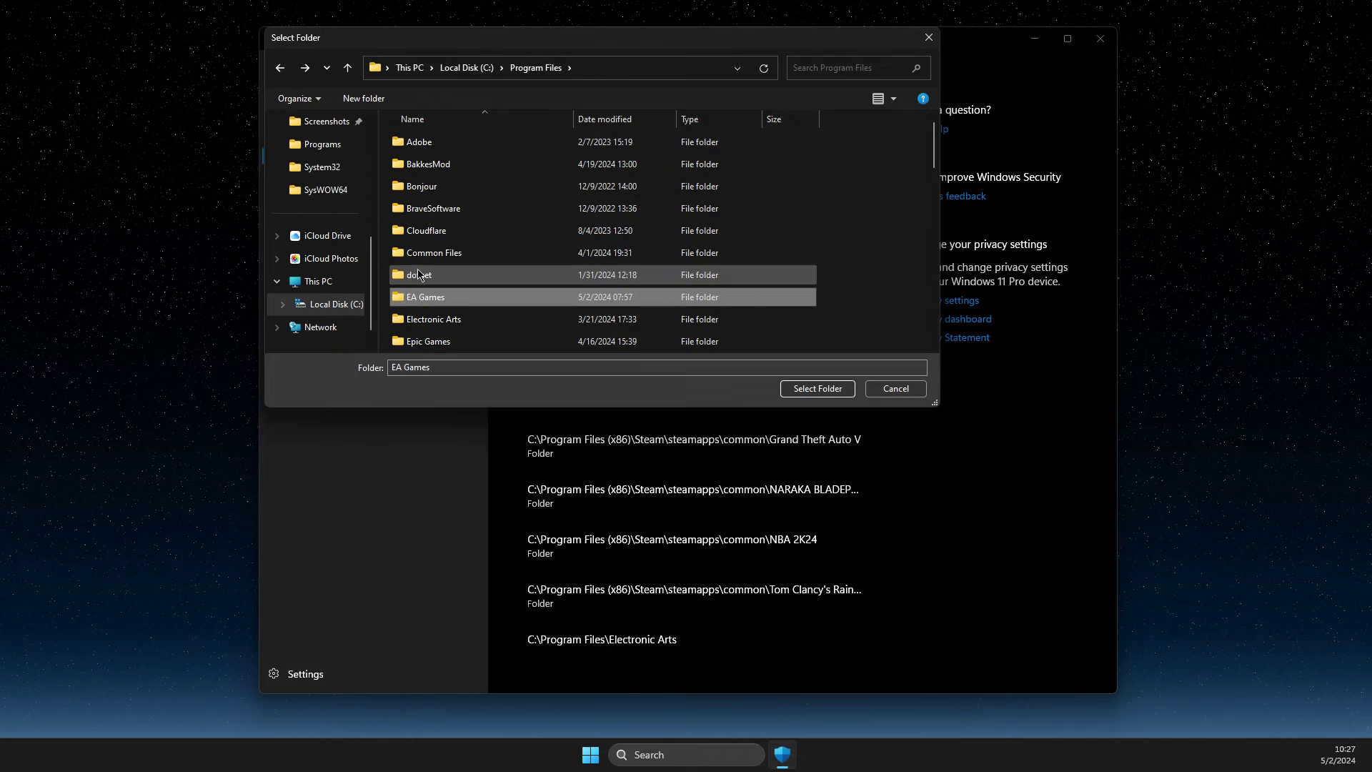
click(783, 388)
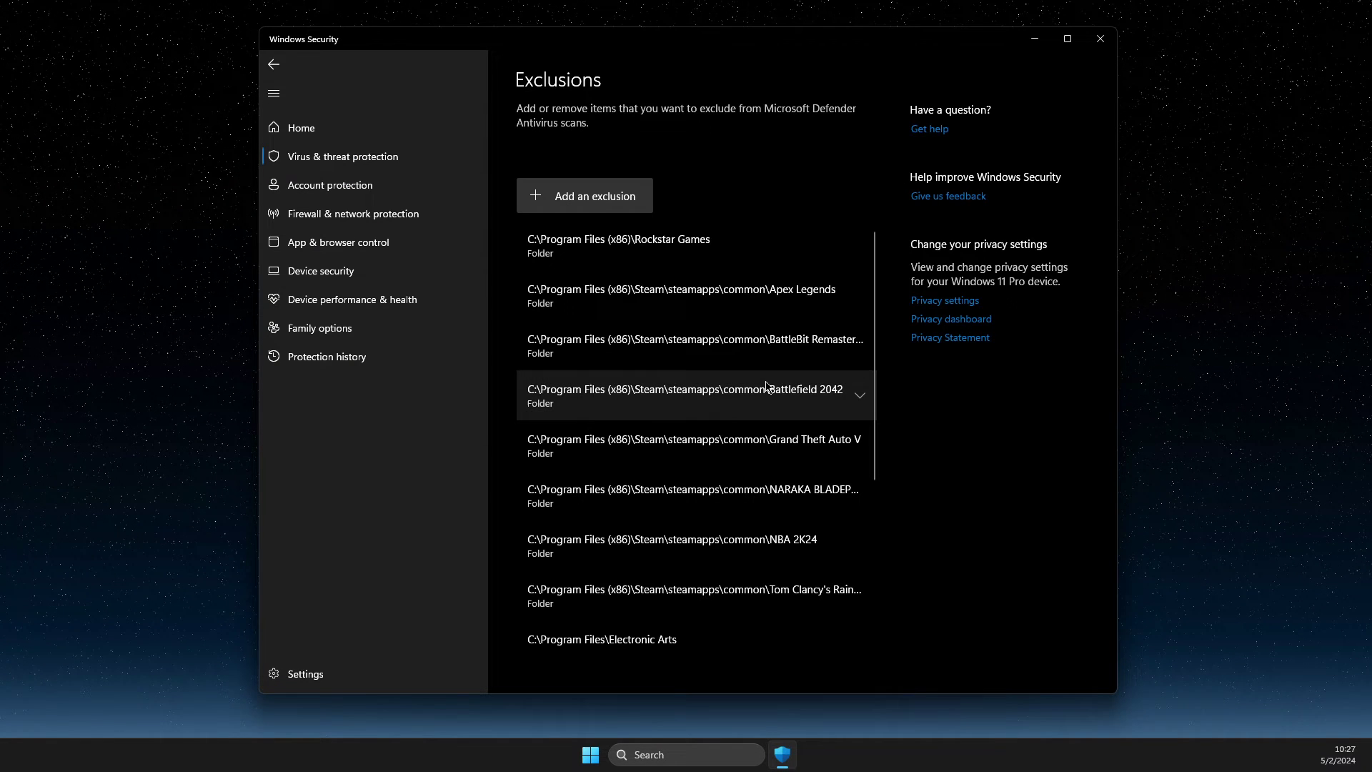
click(1099, 39)
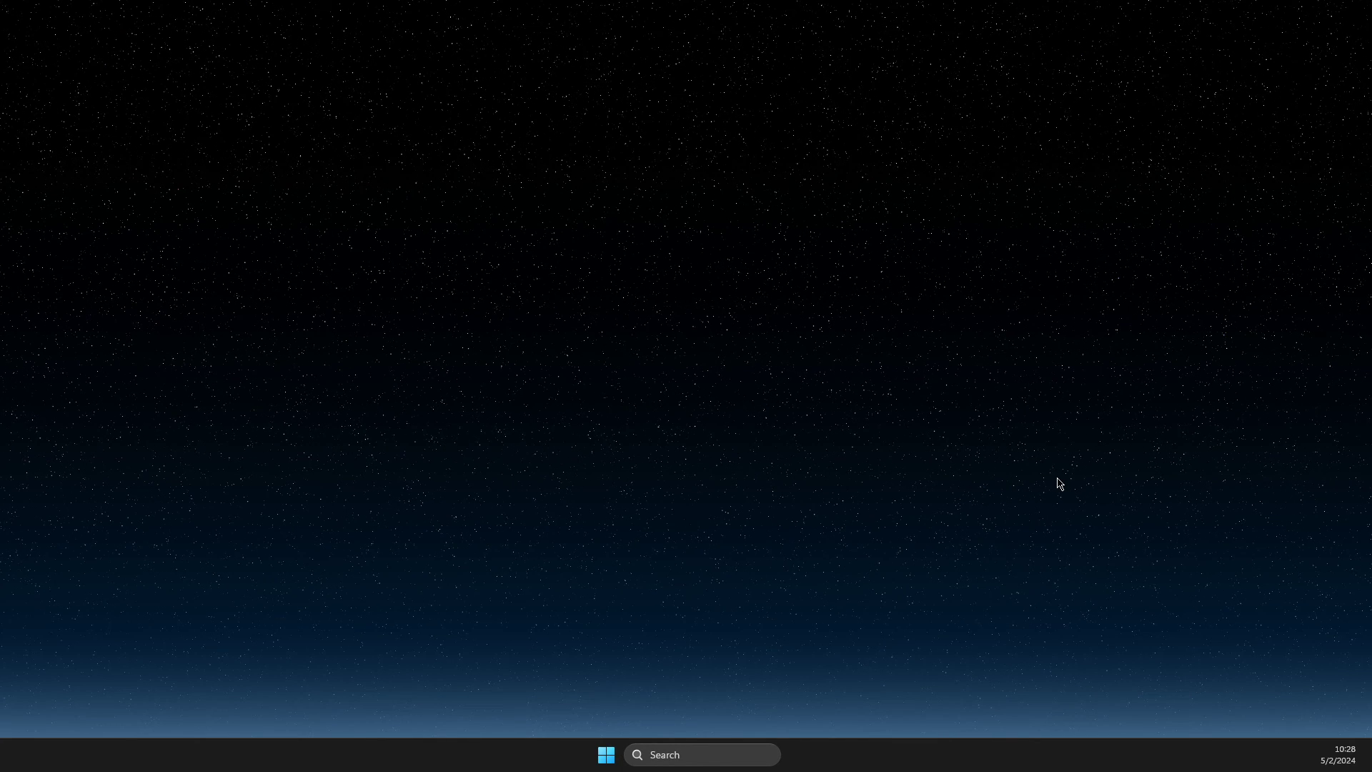
Launch the EA app and open the properties of The Sims 4 from the game library.
click(705, 754)
text(ea)
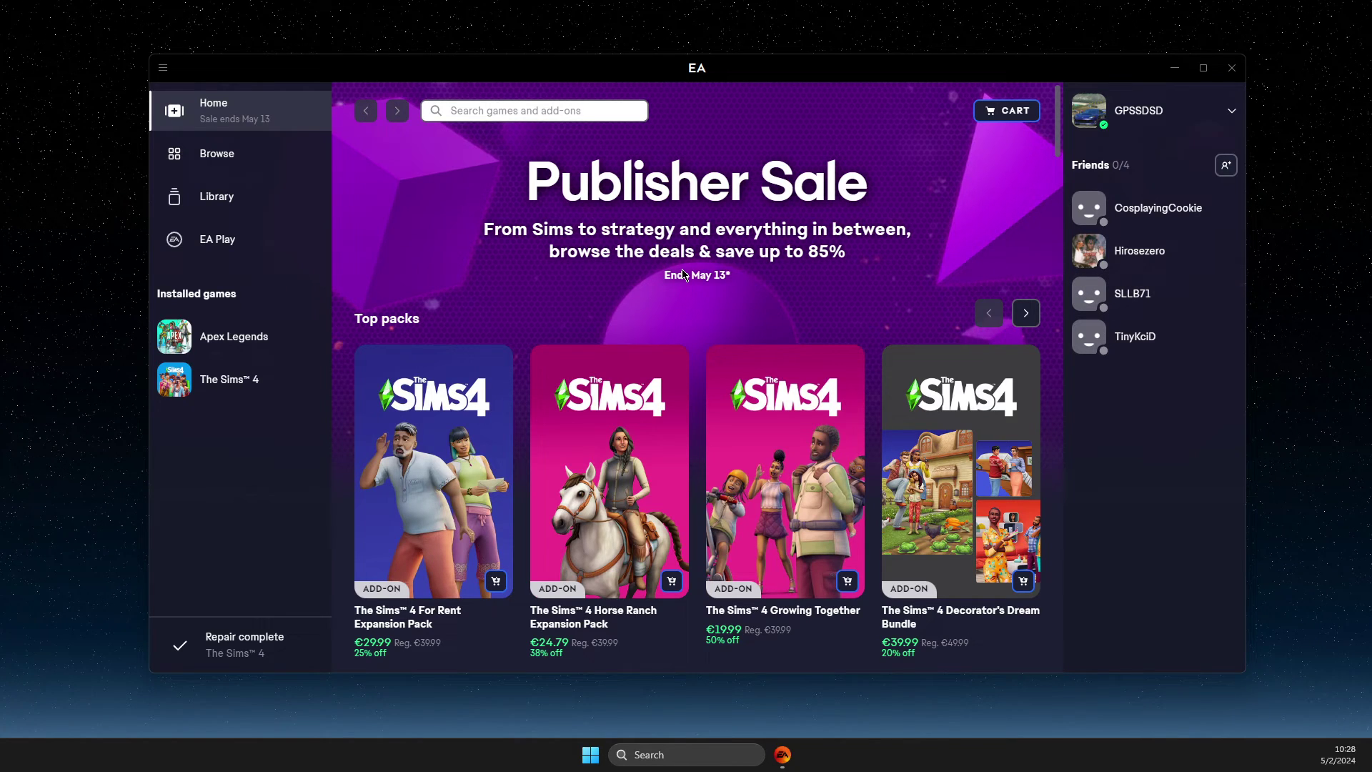
click(207, 199)
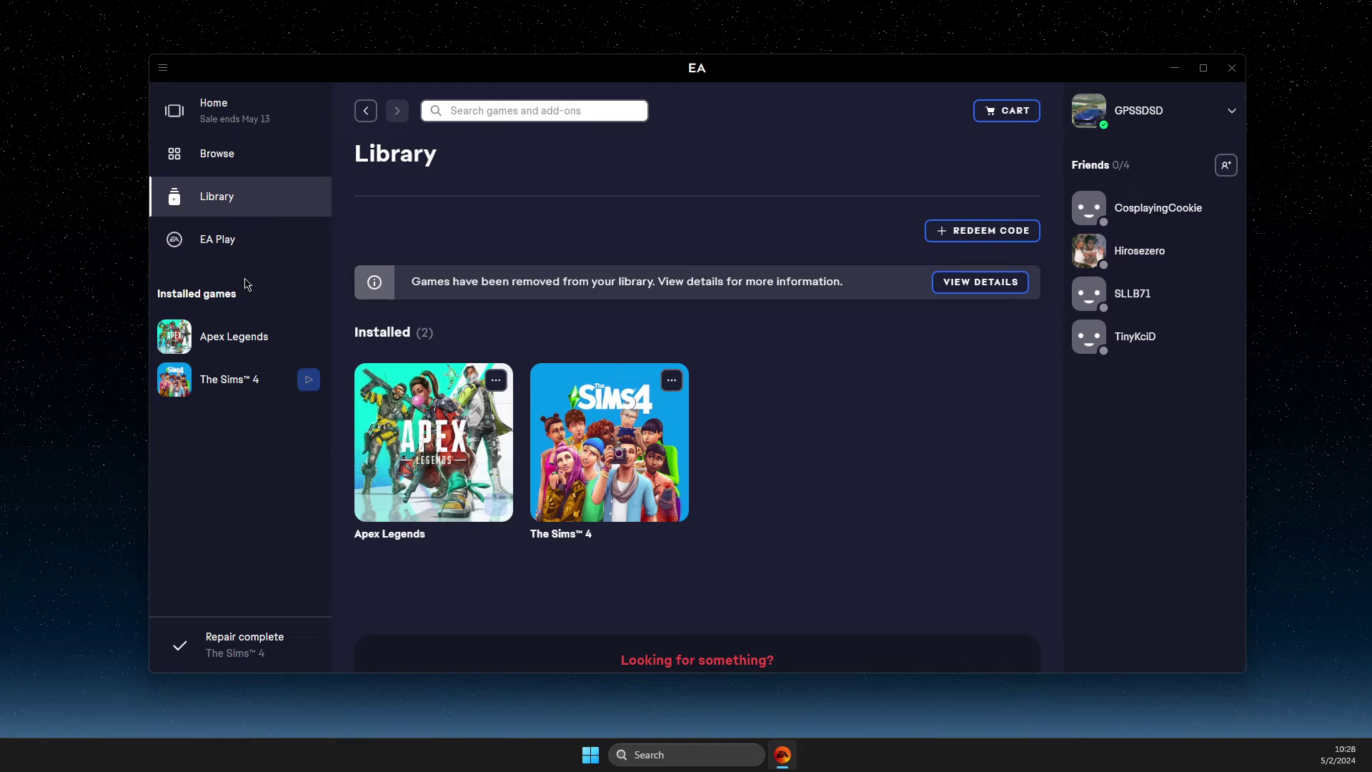
click(672, 379)
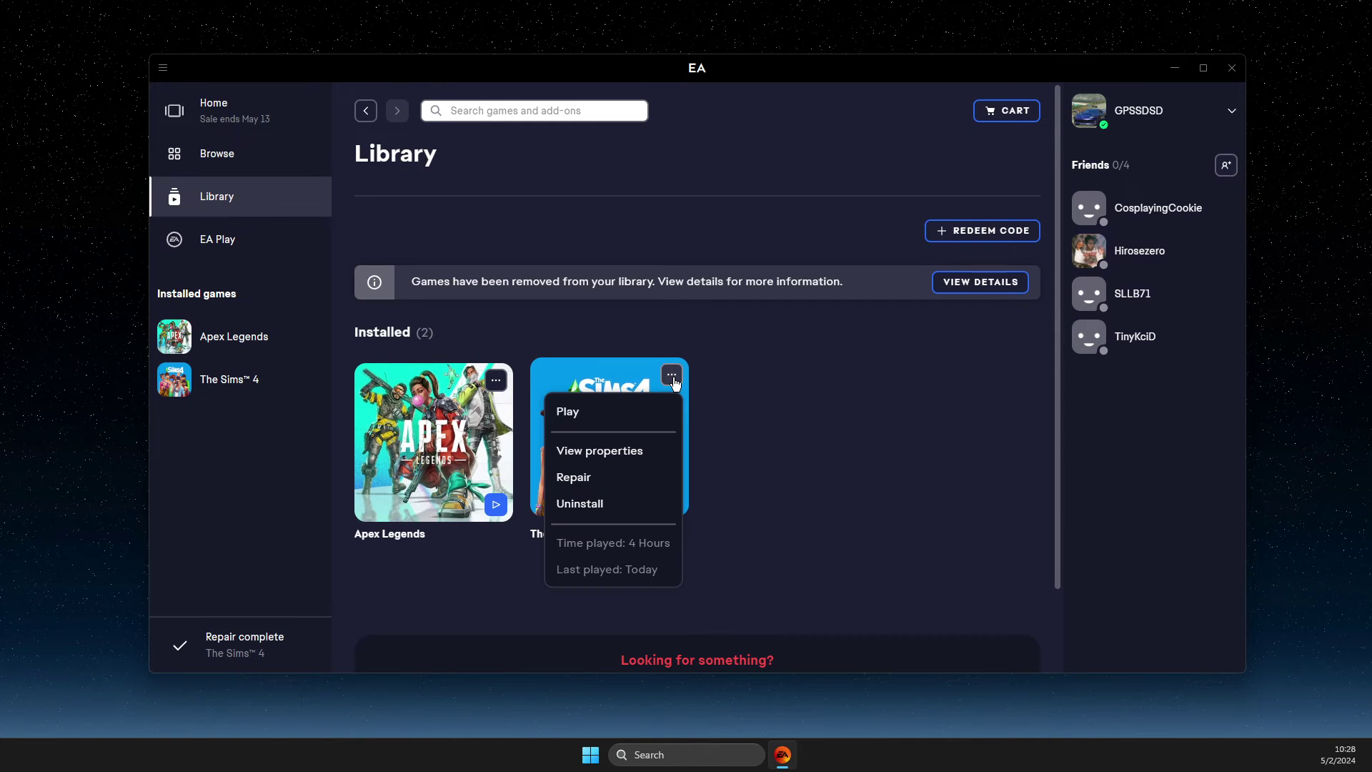
click(599, 461)
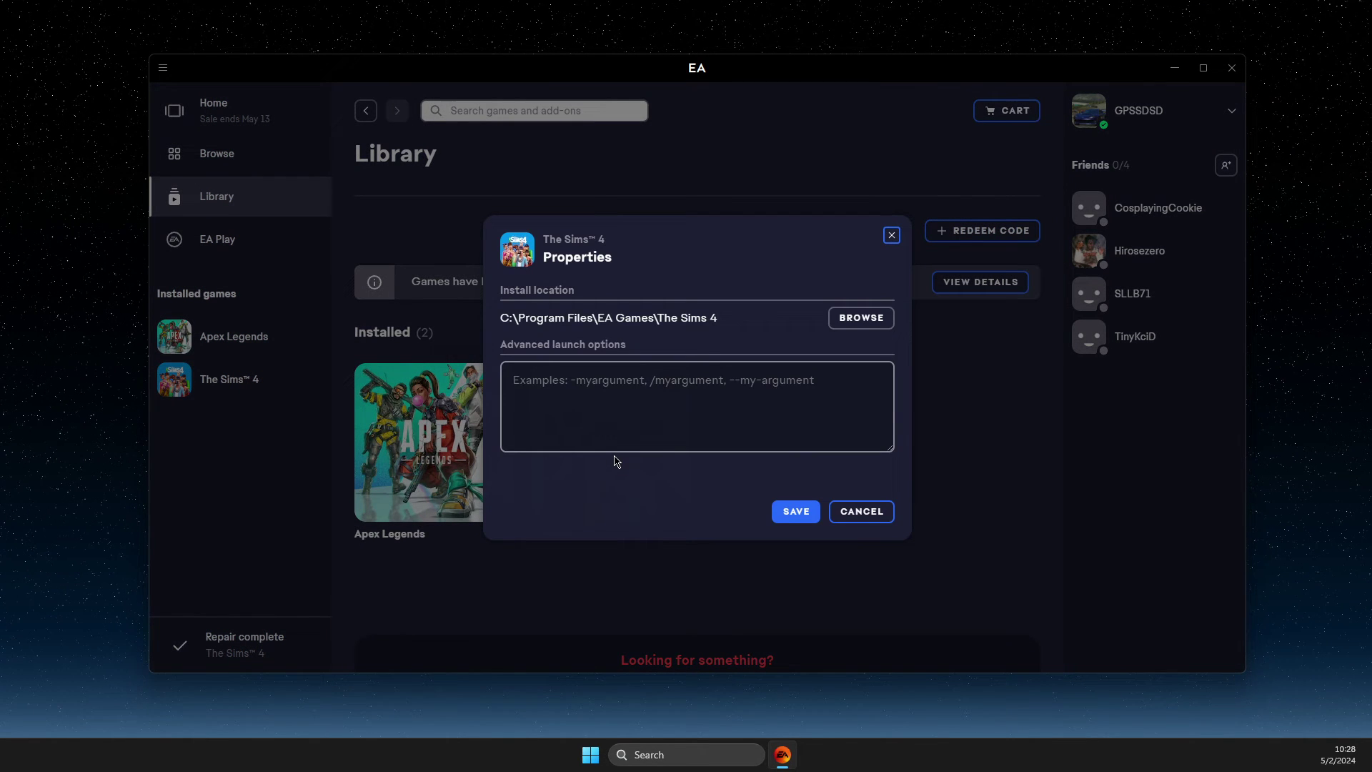
Set the advanced launch options of The Sims 4 to -windowmode, save them and minimize the EA app.
click(631, 395)
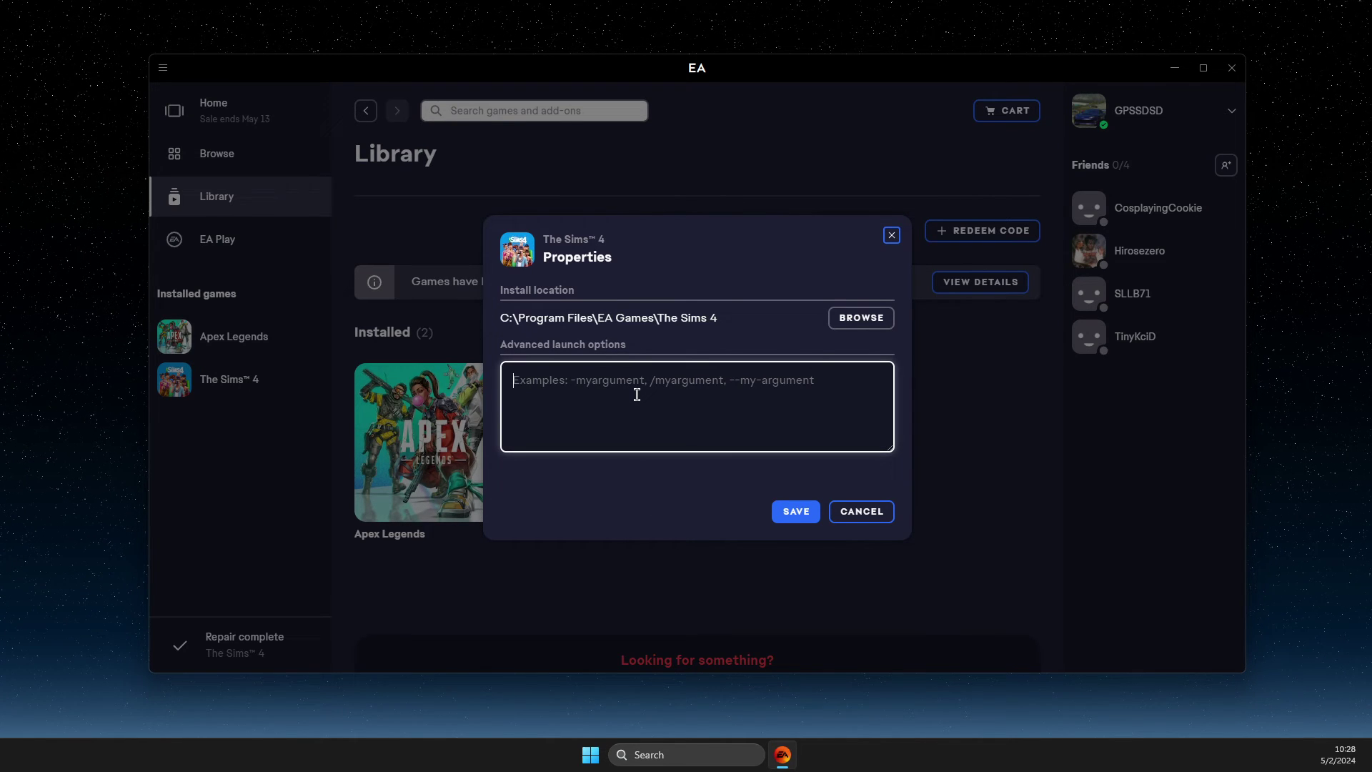
text(-)
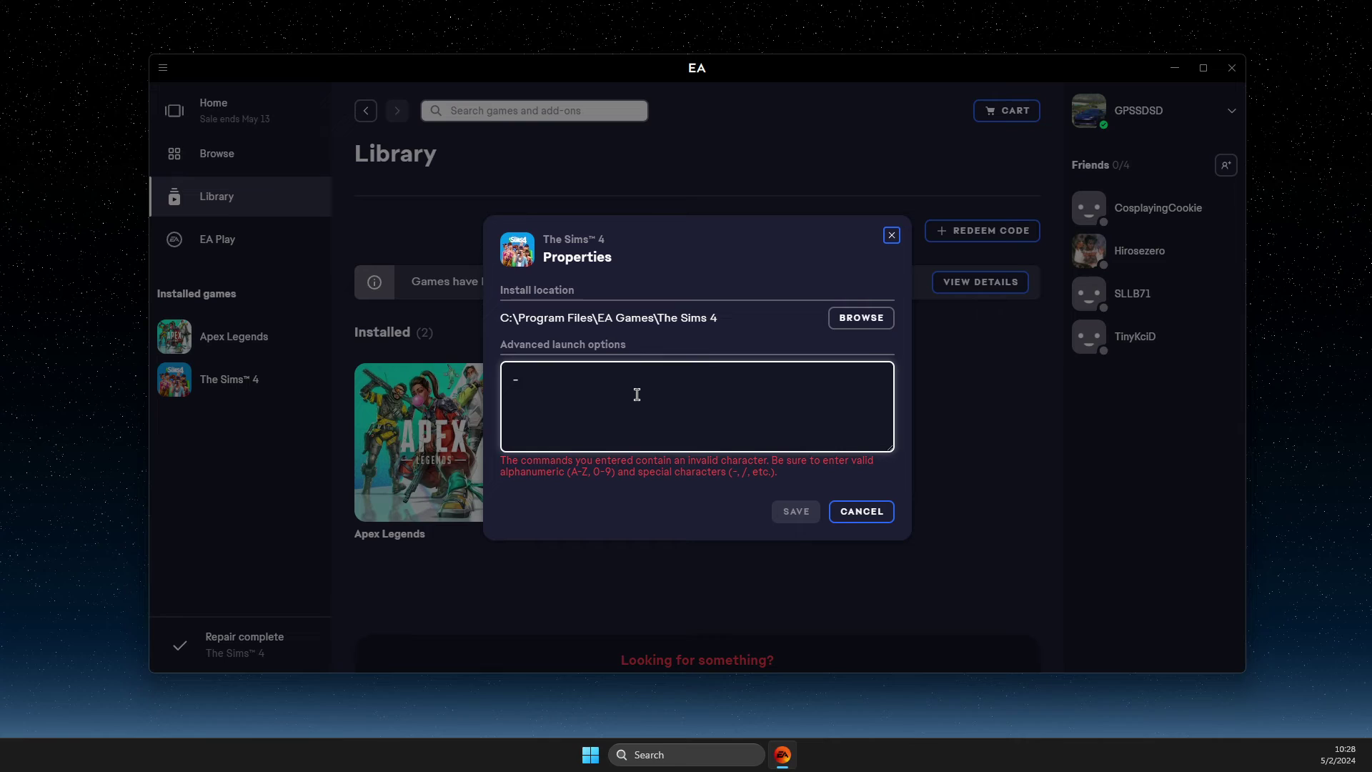
key(BackSpace)
text(-w)
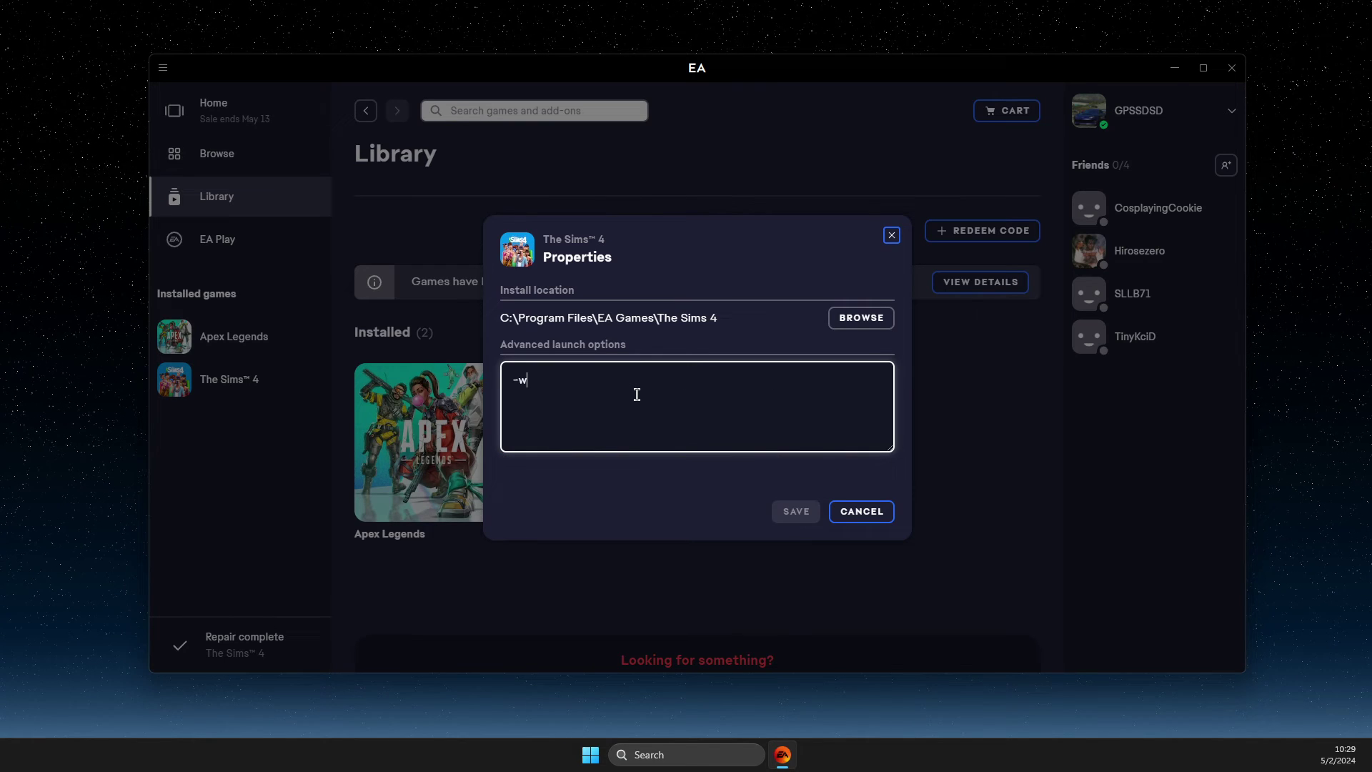
text(indowmode)
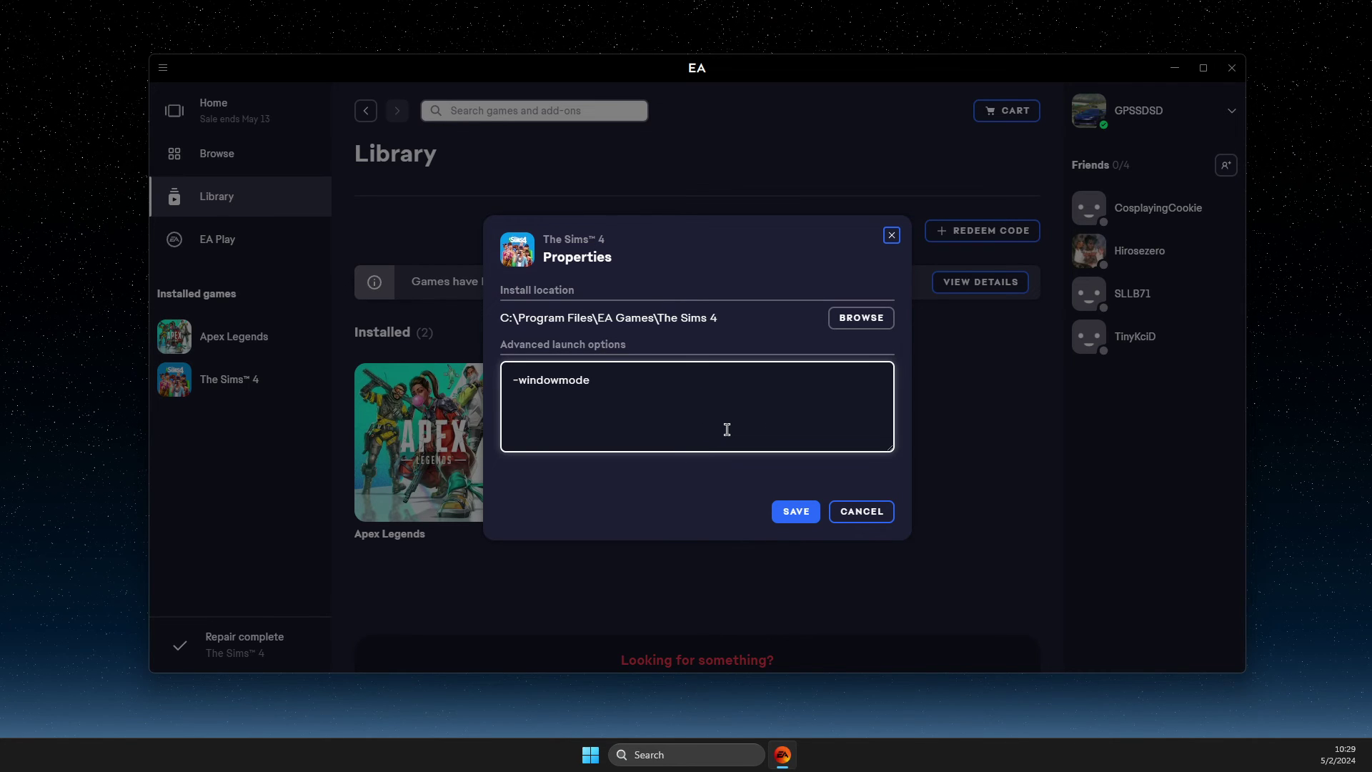
click(794, 511)
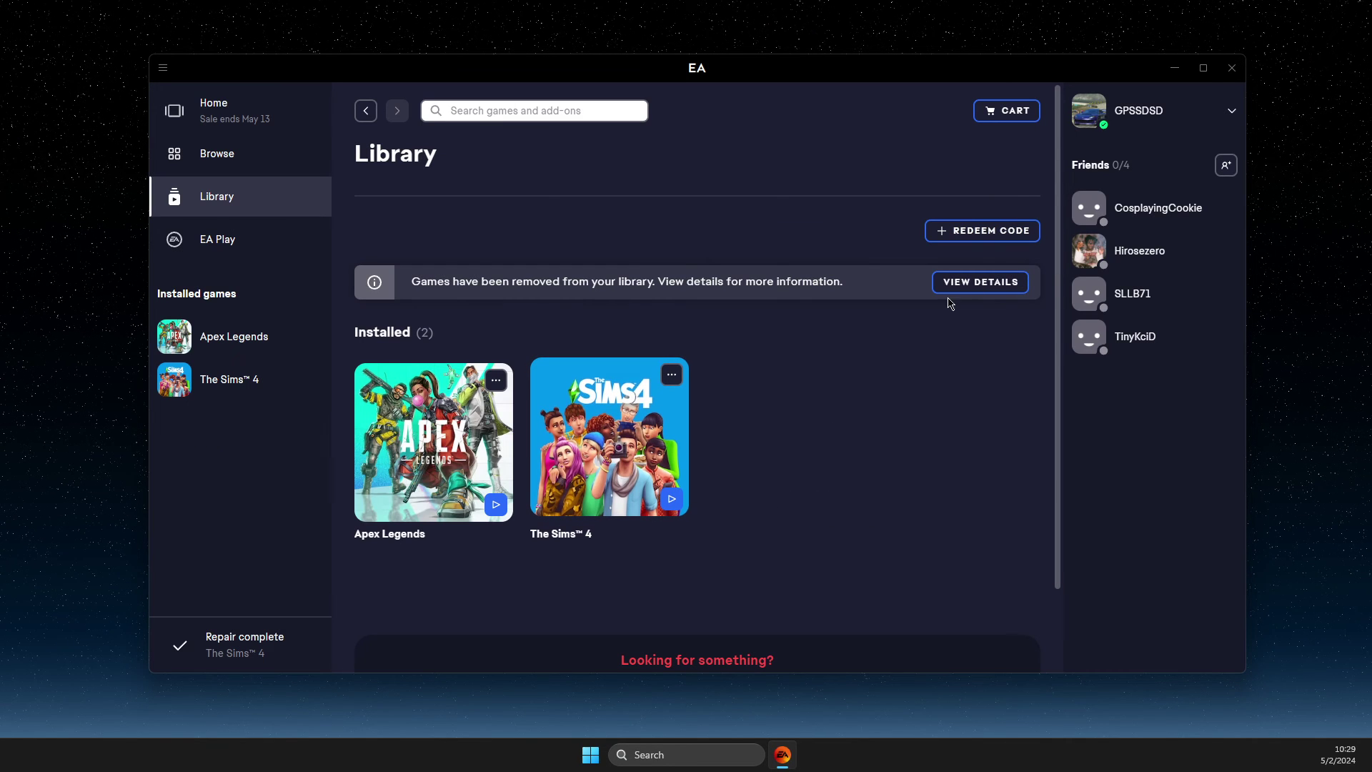
click(1175, 69)
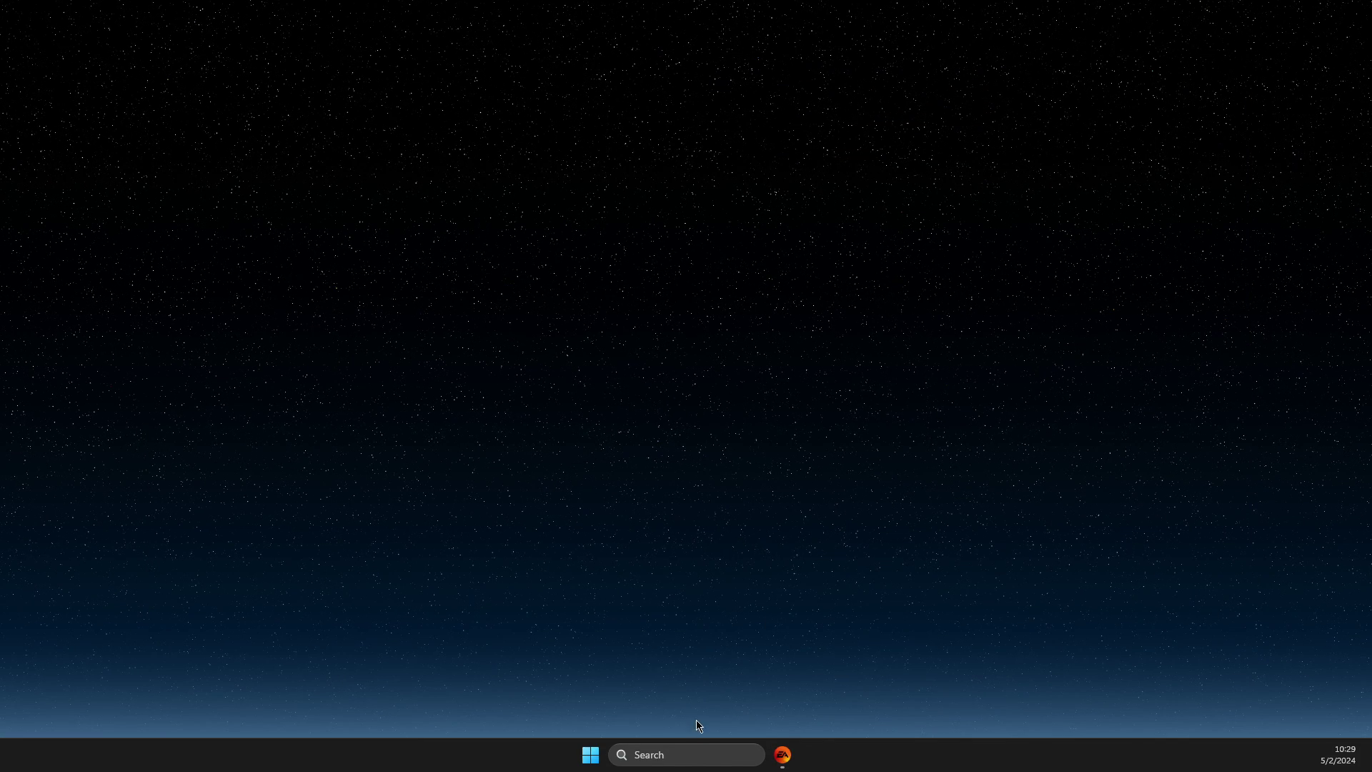
Open the Installed apps settings, search the list for "ea" and show the uninstall option of the EA app.
click(689, 756)
text(installed apps)
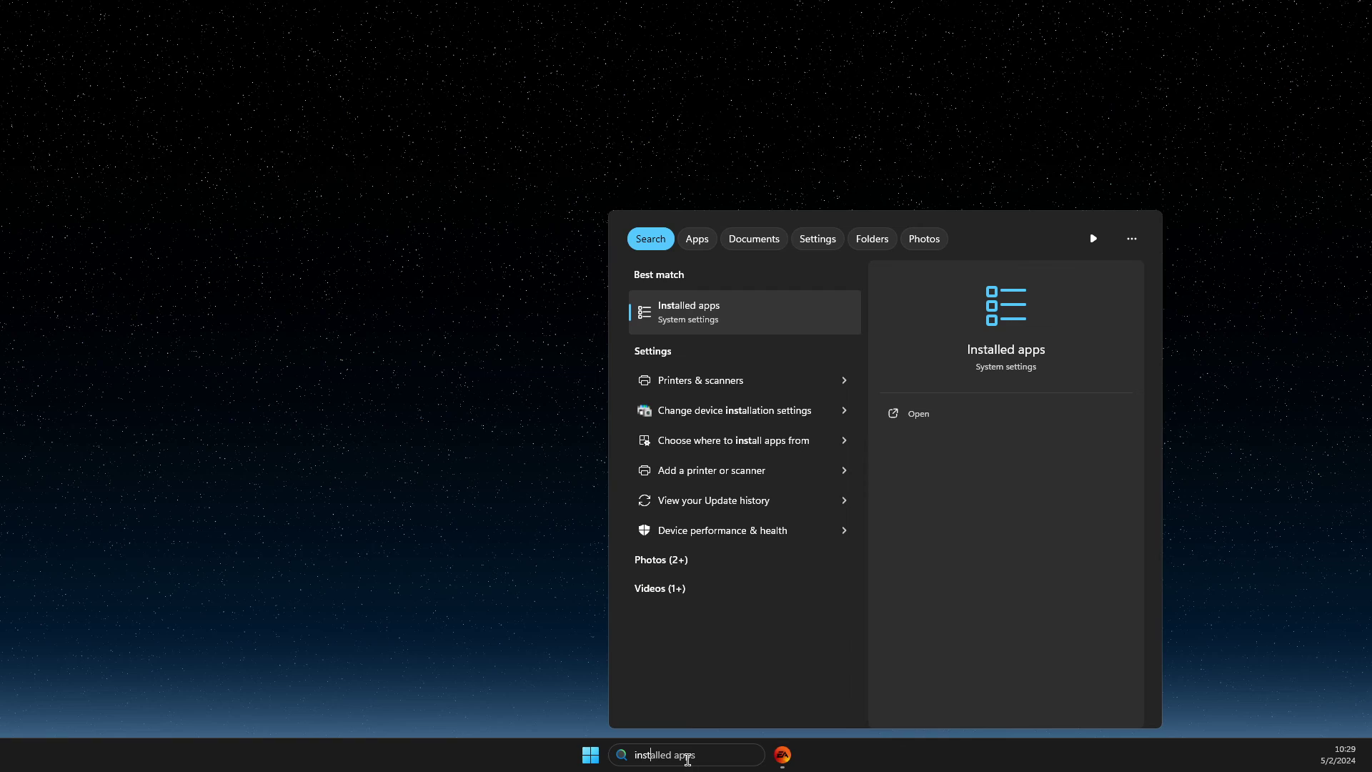
key(Return)
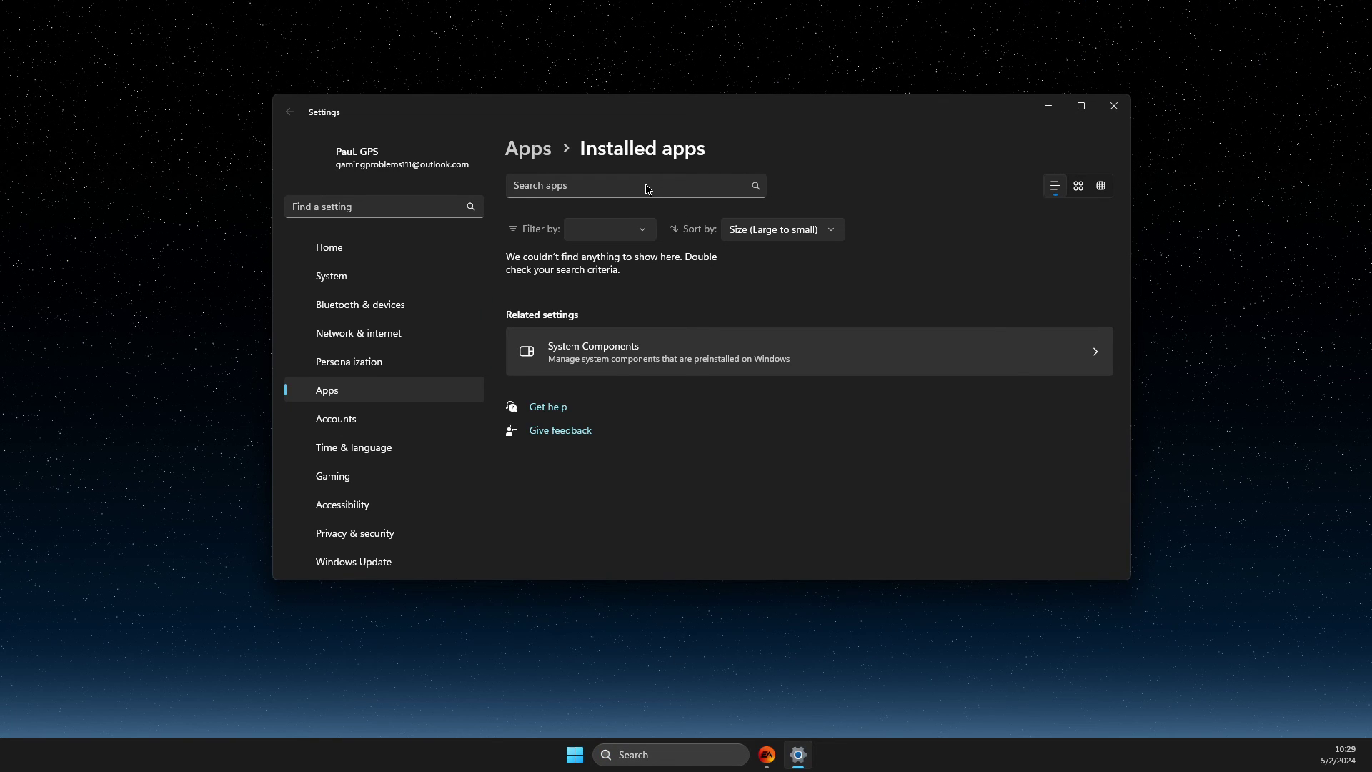
click(626, 186)
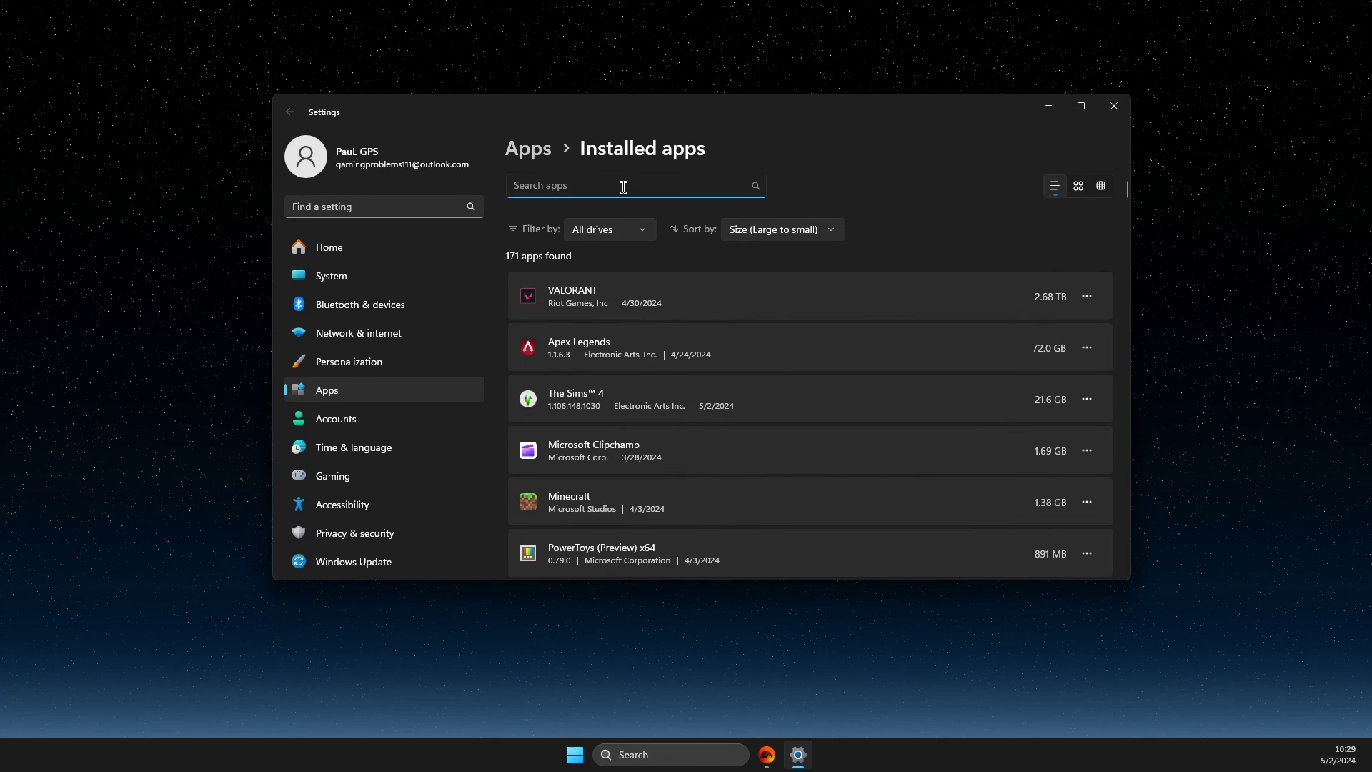
text(ea)
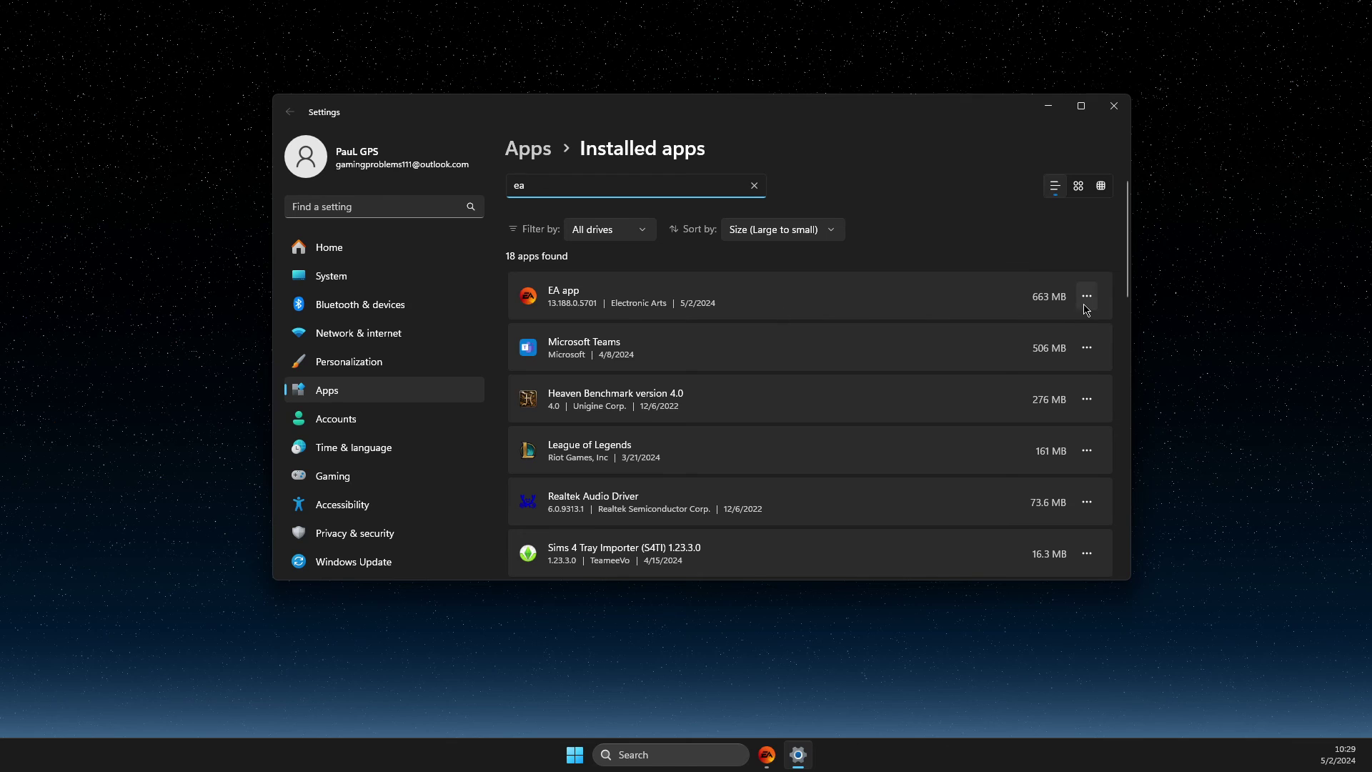
click(1087, 296)
mouse_move(759, 752)
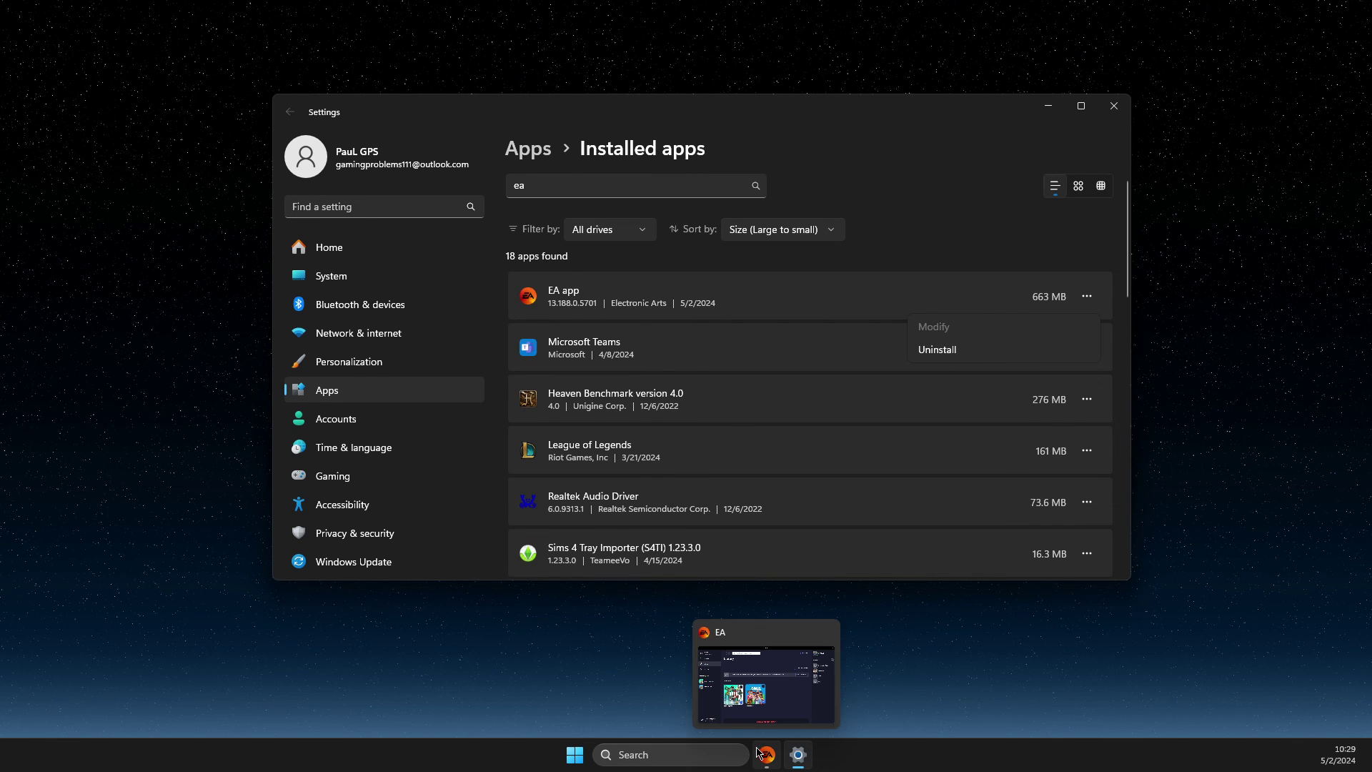
Open Brave and view the EA app download page on ea.com, minimize the browser and close the Settings window.
click(664, 753)
text(brave)
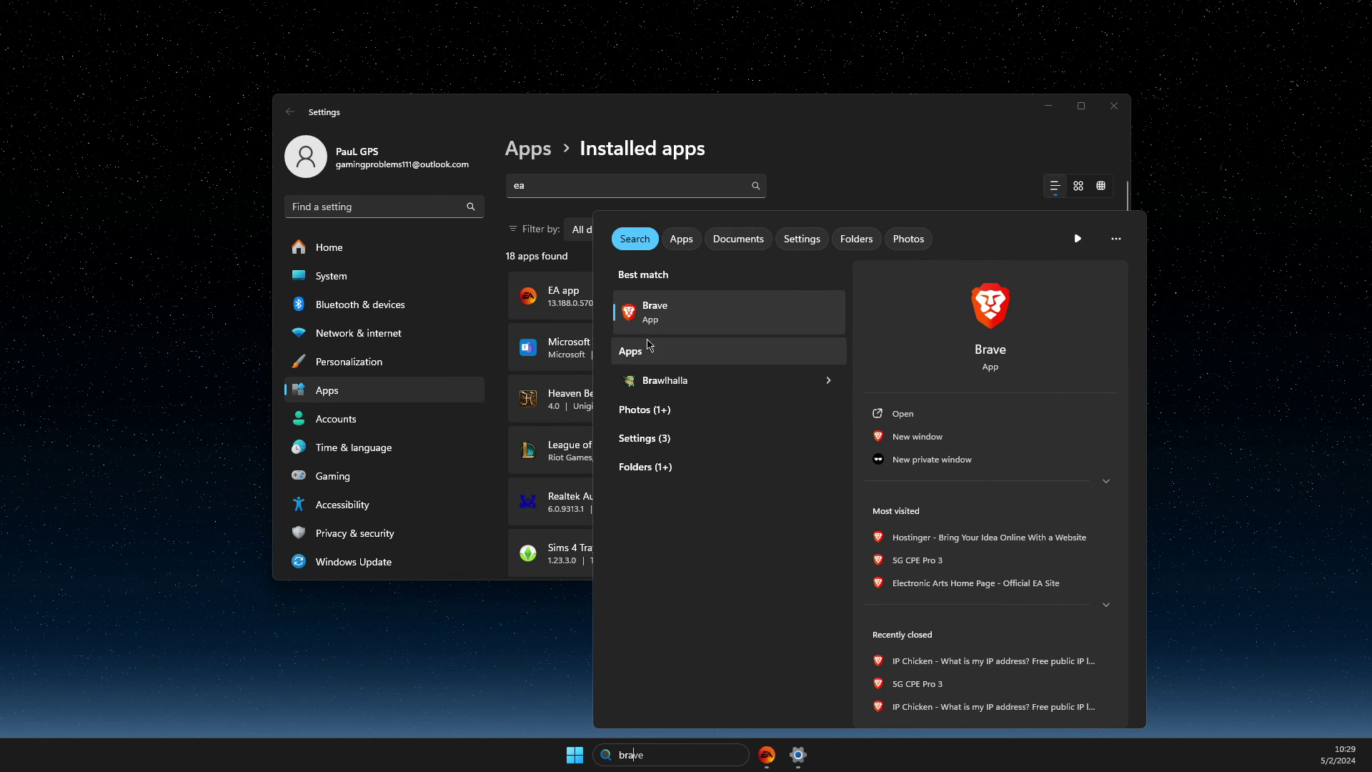
click(677, 309)
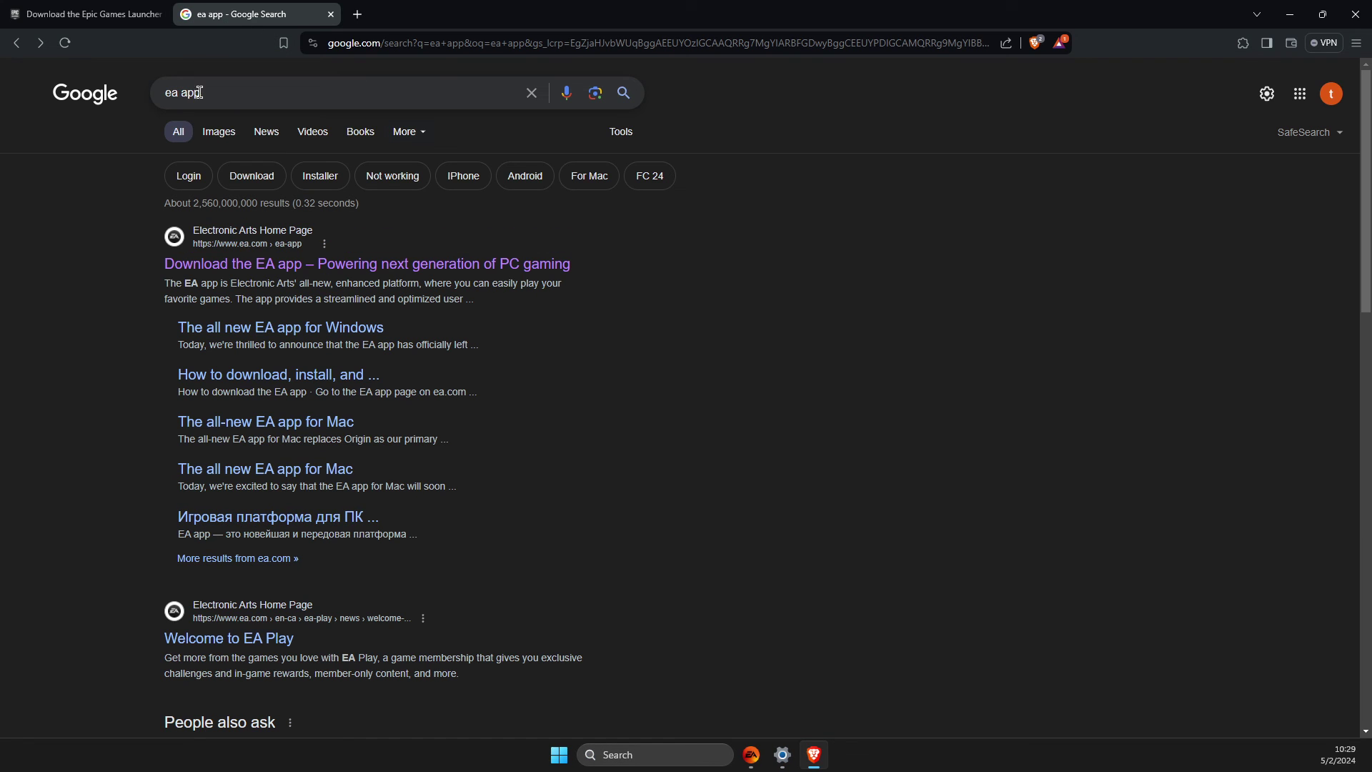
click(213, 266)
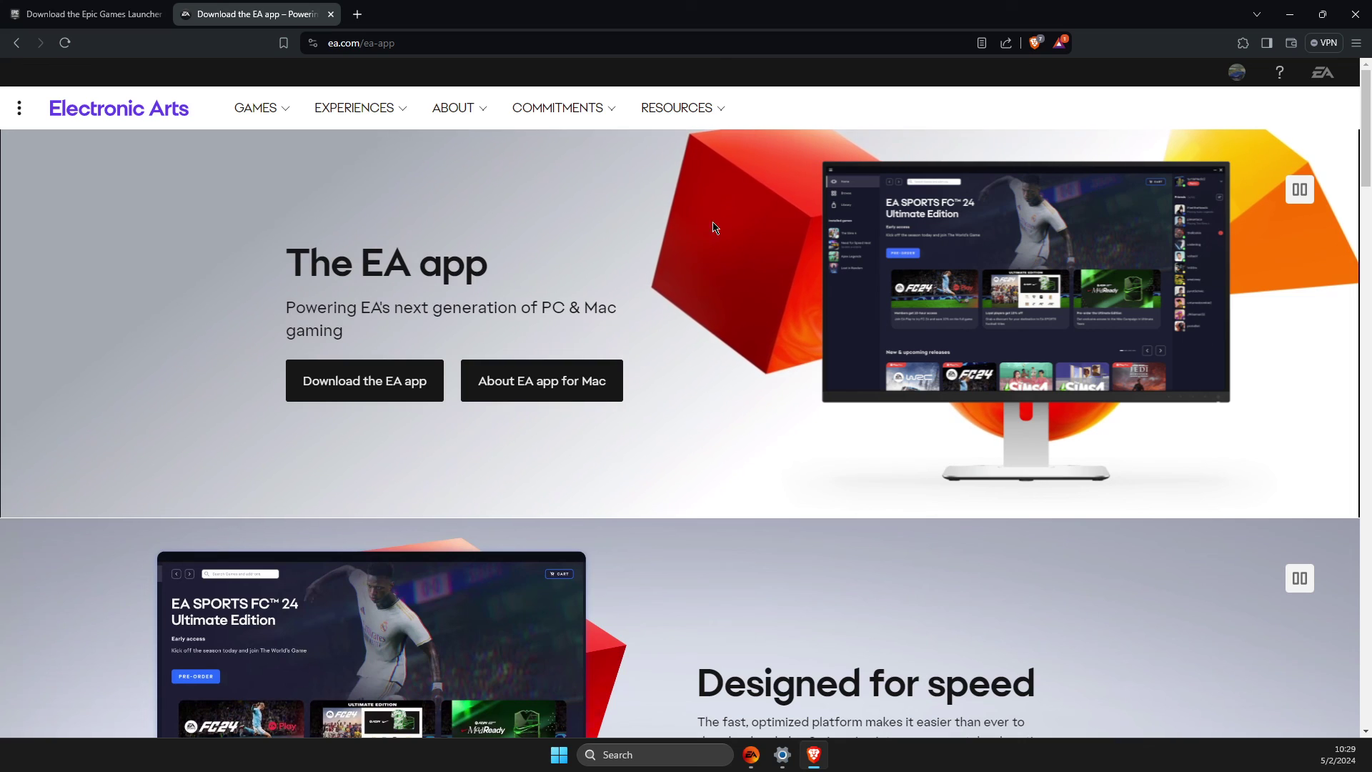
click(1291, 15)
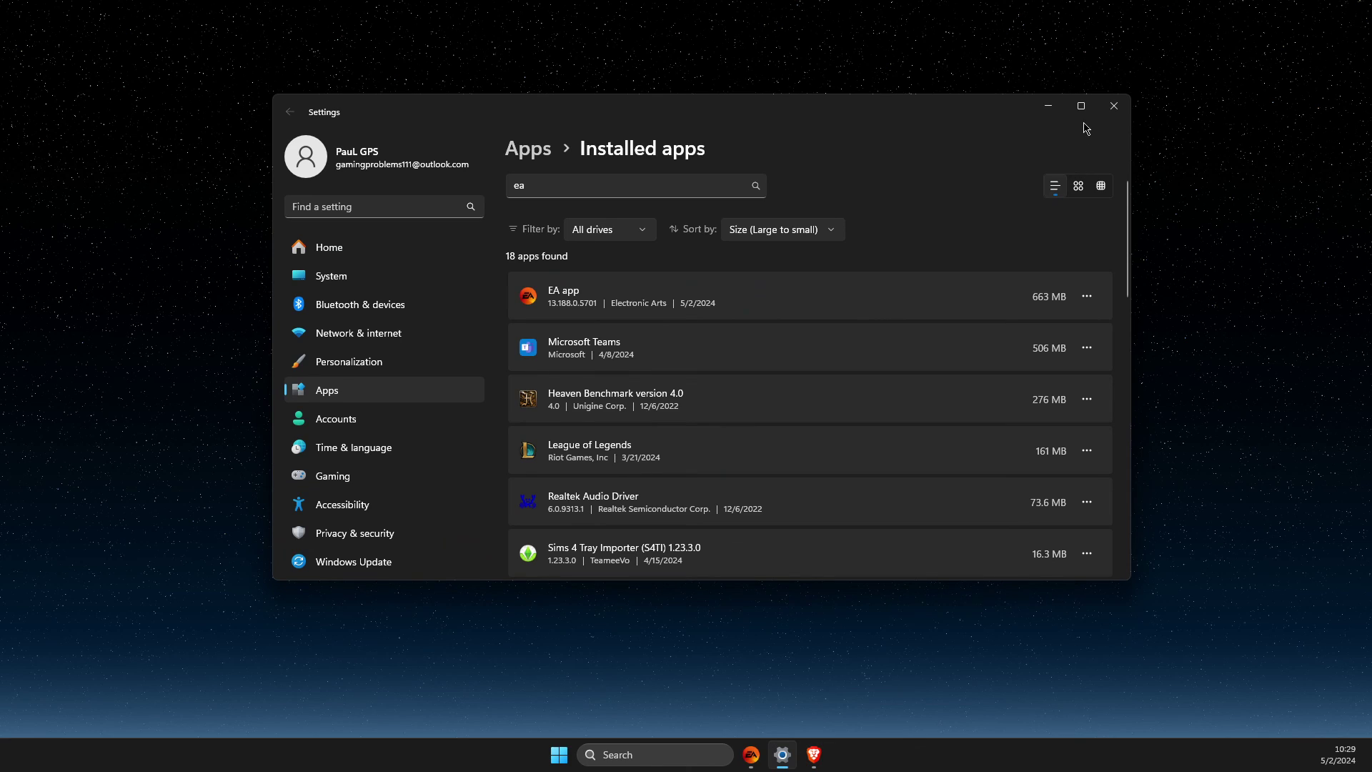
click(1113, 106)
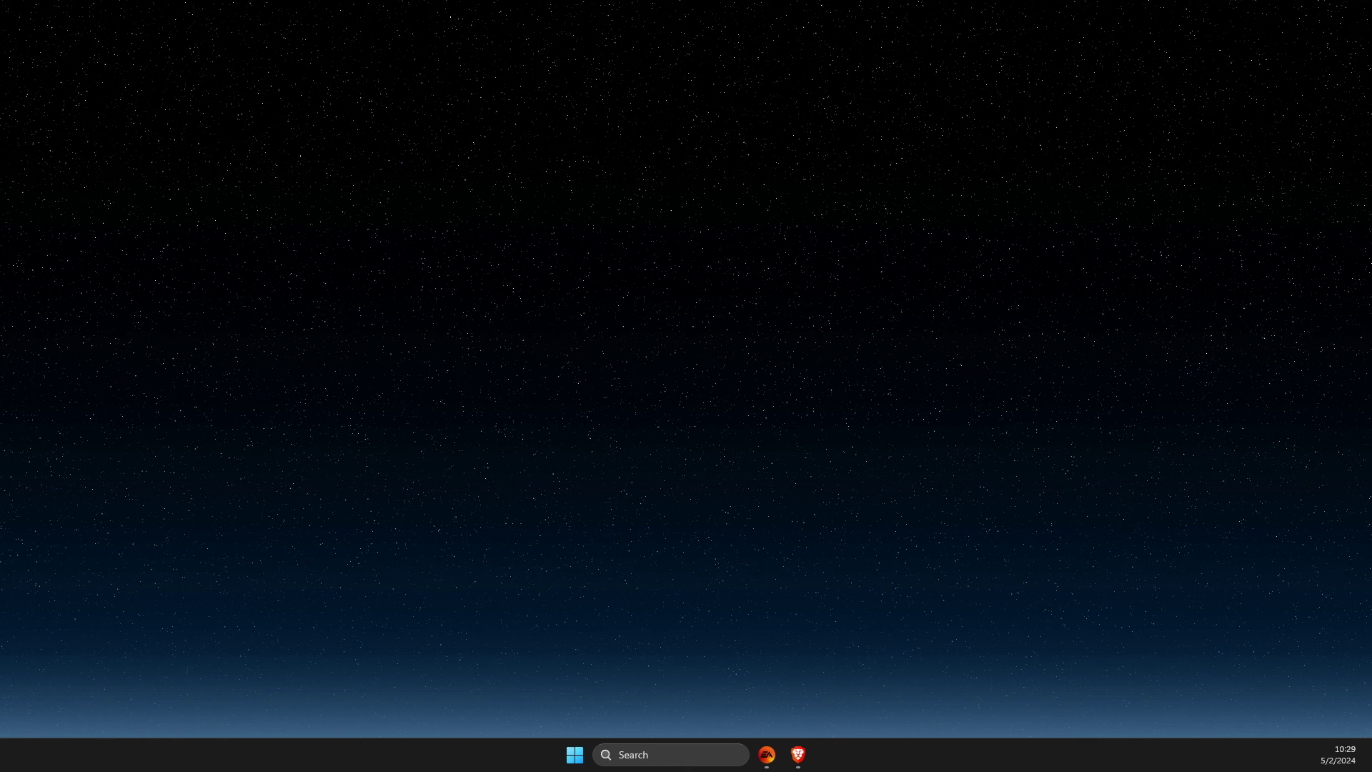